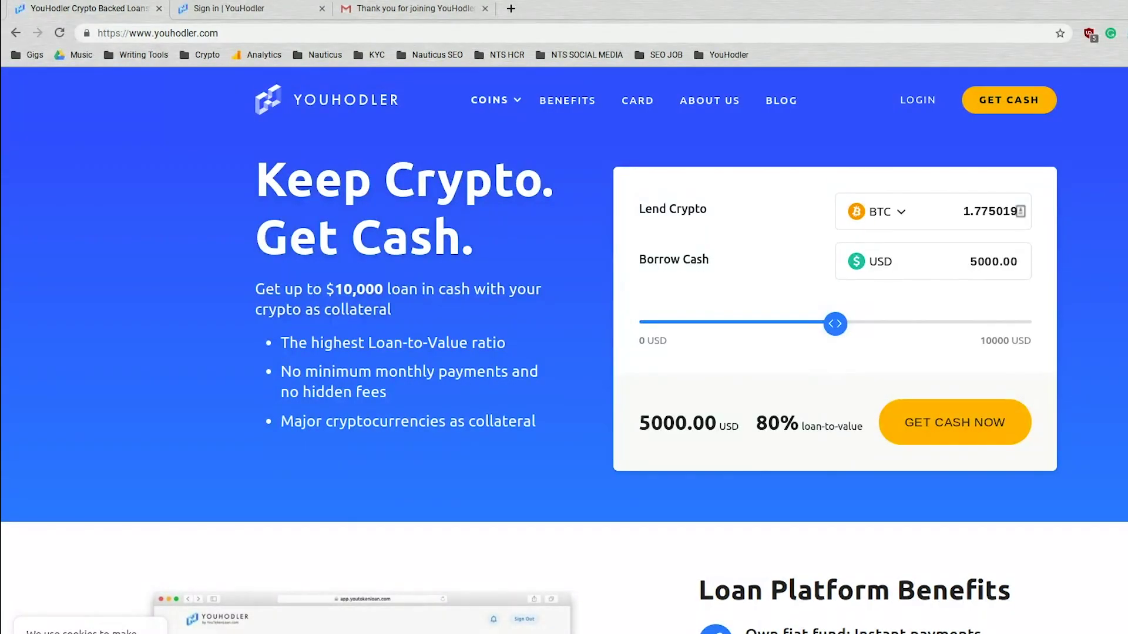
{"action": "scroll", "coordinate": [385, 427], "scroll_direction": "down", "scroll_amount": 3}
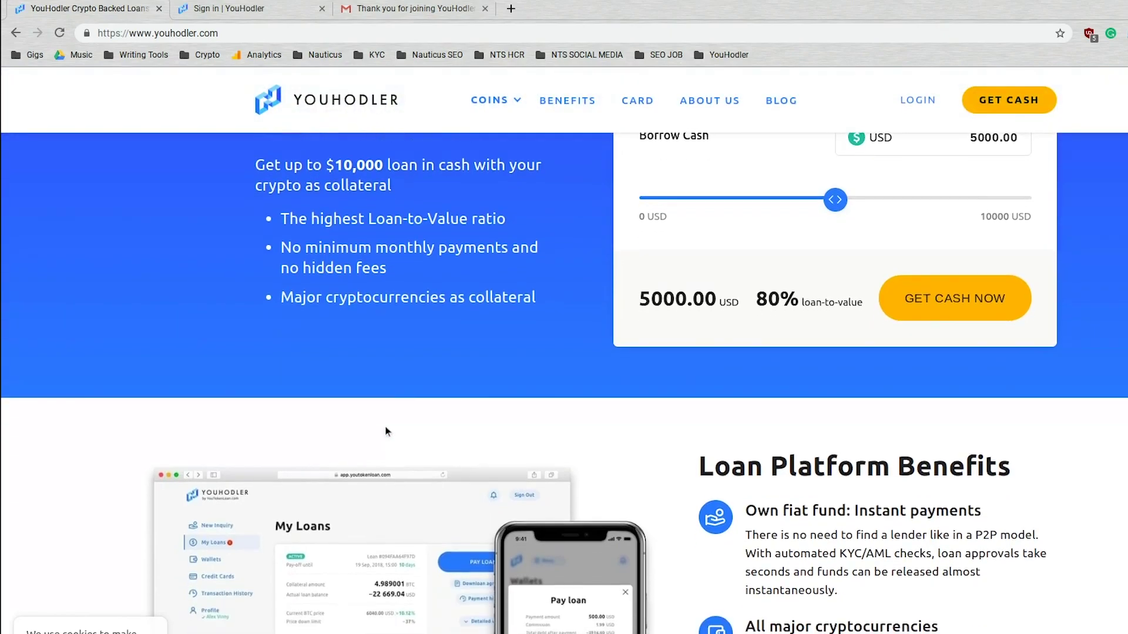
{"action": "scroll", "coordinate": [386, 431], "scroll_direction": "down", "scroll_amount": 5}
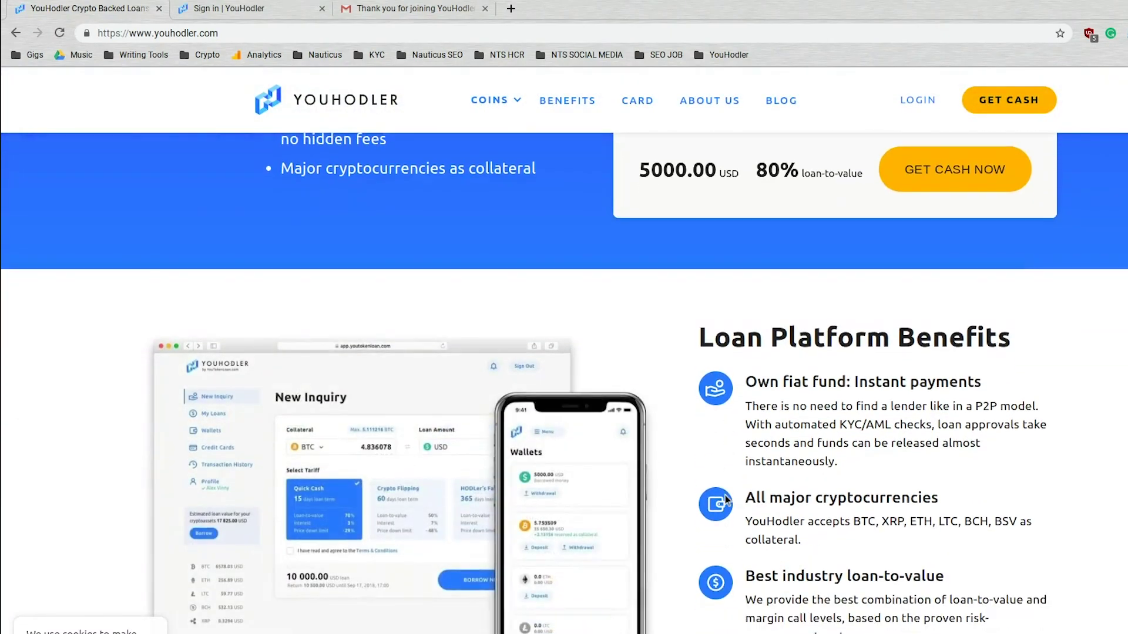
{"action": "scroll", "coordinate": [728, 500], "scroll_direction": "down", "scroll_amount": 12}
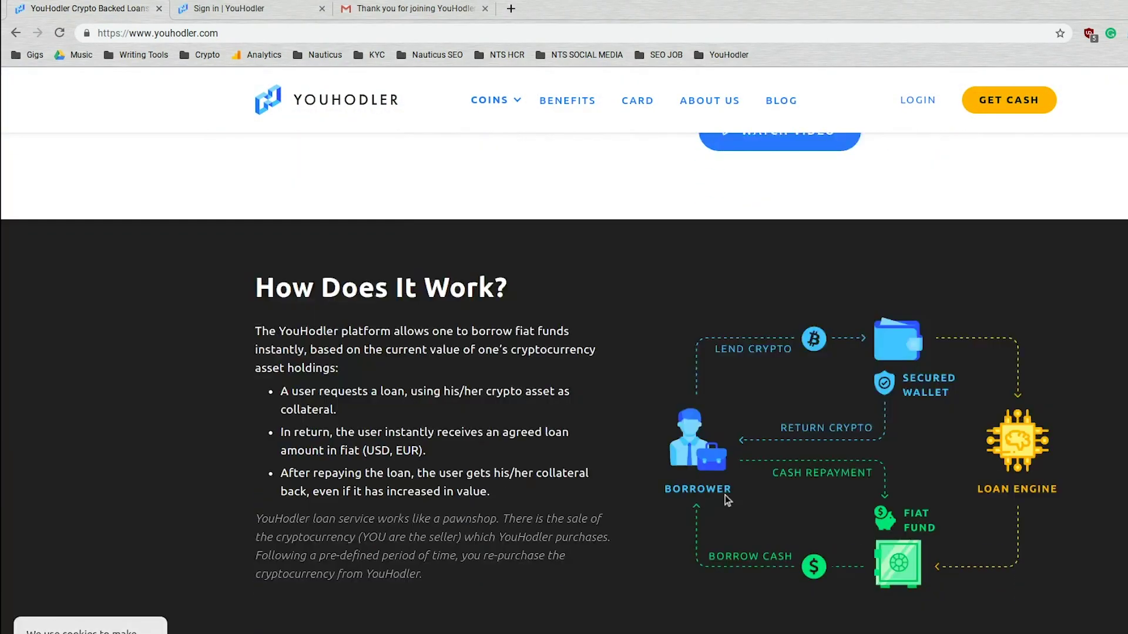
{"action": "scroll", "coordinate": [474, 396], "scroll_direction": "down", "scroll_amount": 6}
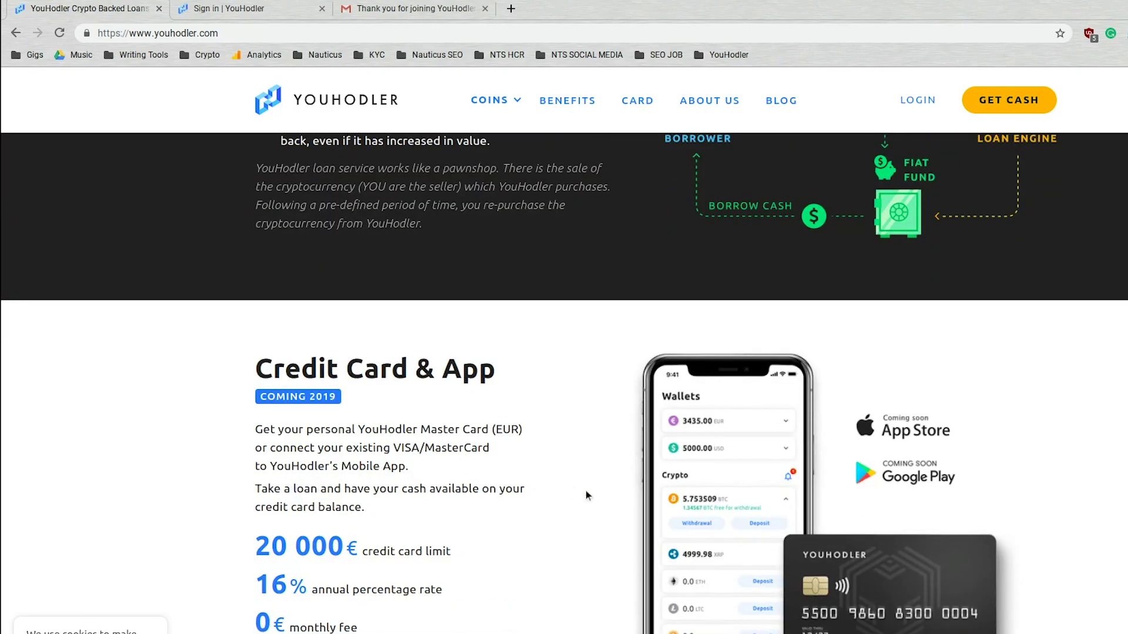
{"action": "scroll", "coordinate": [588, 495], "scroll_direction": "down", "scroll_amount": 5}
{"action": "scroll", "coordinate": [587, 496], "scroll_direction": "down", "scroll_amount": 9}
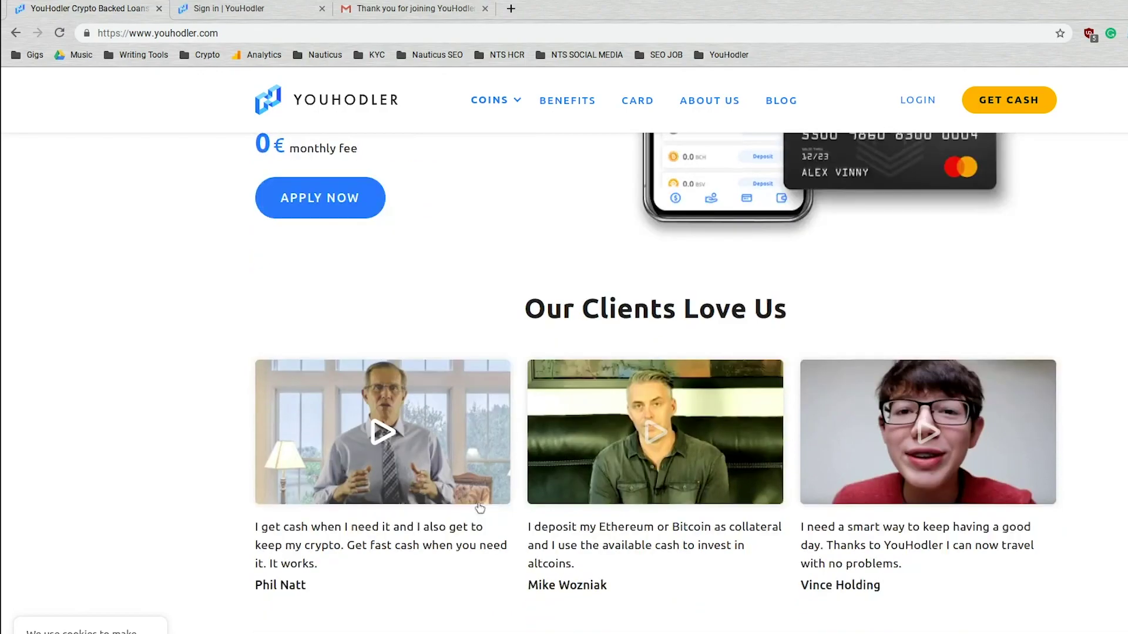
{"action": "scroll", "coordinate": [480, 509], "scroll_direction": "down", "scroll_amount": 4}
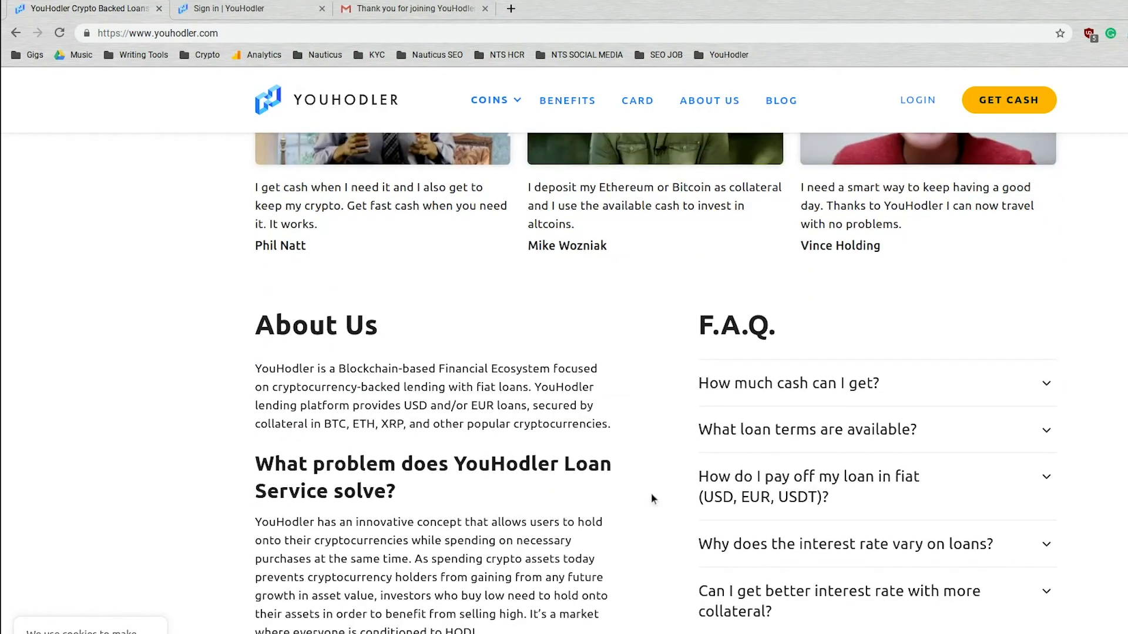
{"action": "scroll", "coordinate": [639, 456], "scroll_direction": "down", "scroll_amount": 8}
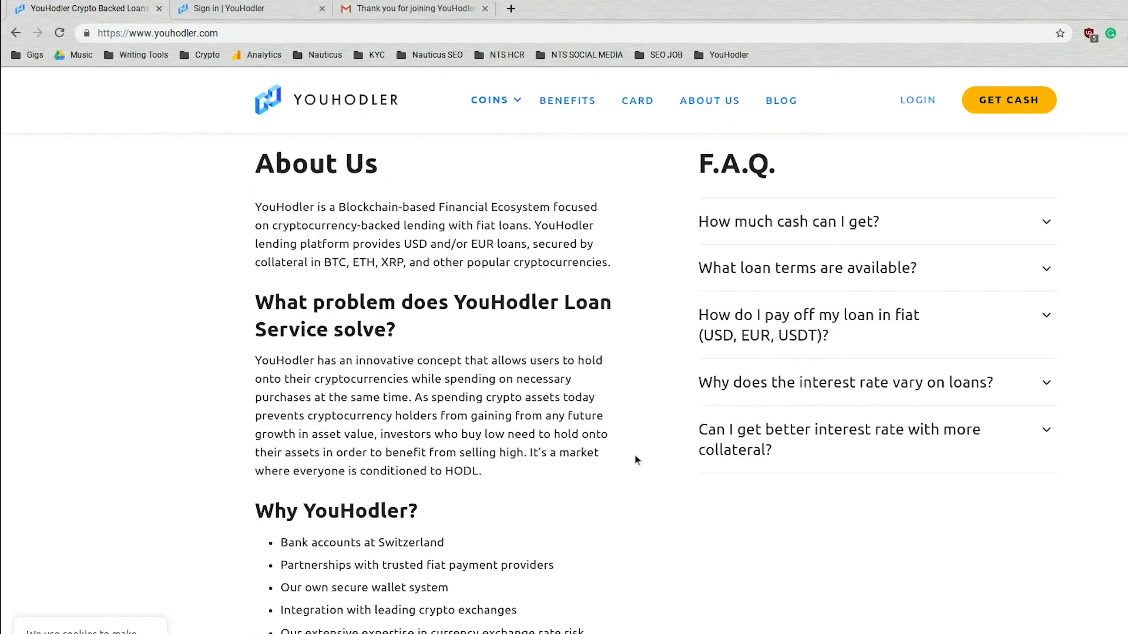
{"action": "scroll", "coordinate": [636, 460], "scroll_direction": "down", "scroll_amount": 6}
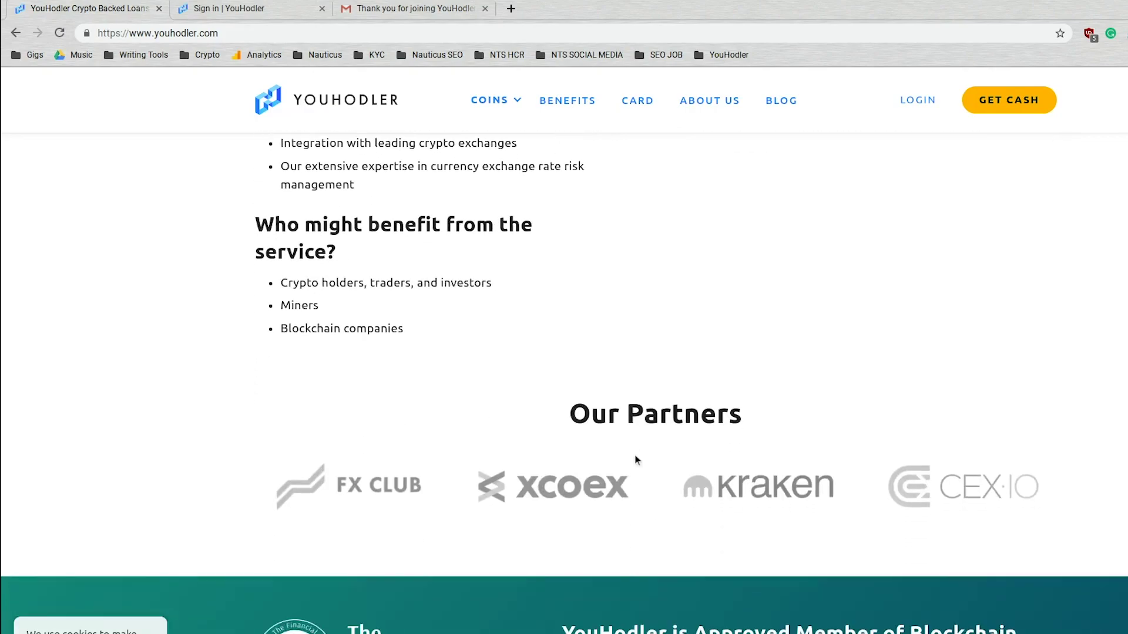
{"action": "scroll", "coordinate": [637, 462], "scroll_direction": "down", "scroll_amount": 2}
{"action": "scroll", "coordinate": [639, 463], "scroll_direction": "up", "scroll_amount": 14}
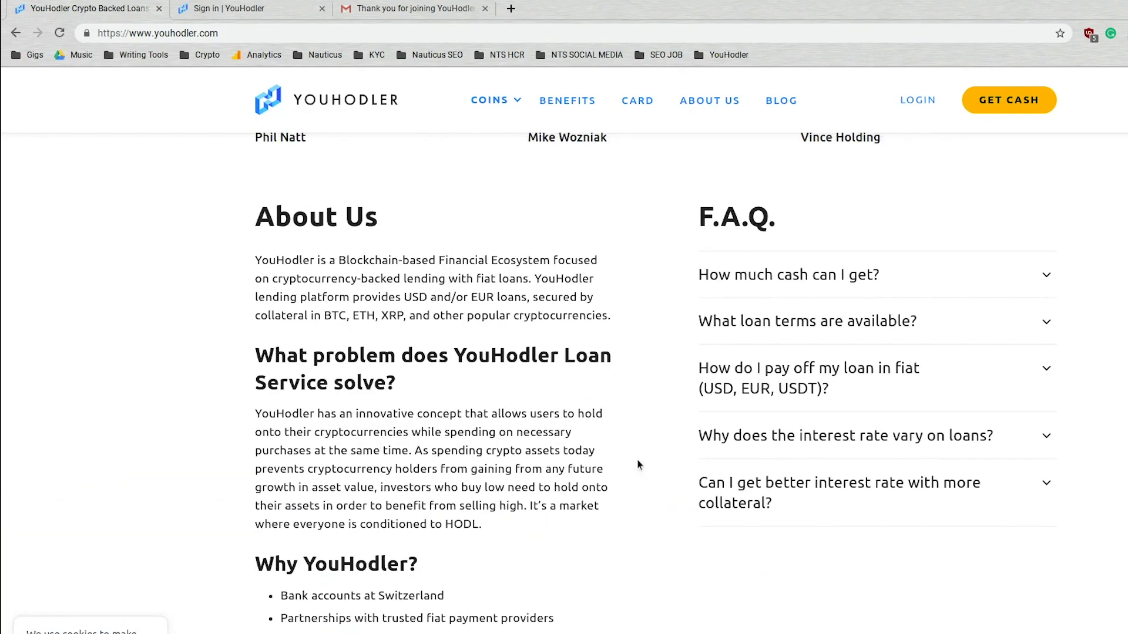
{"action": "scroll", "coordinate": [639, 464], "scroll_direction": "up", "scroll_amount": 10}
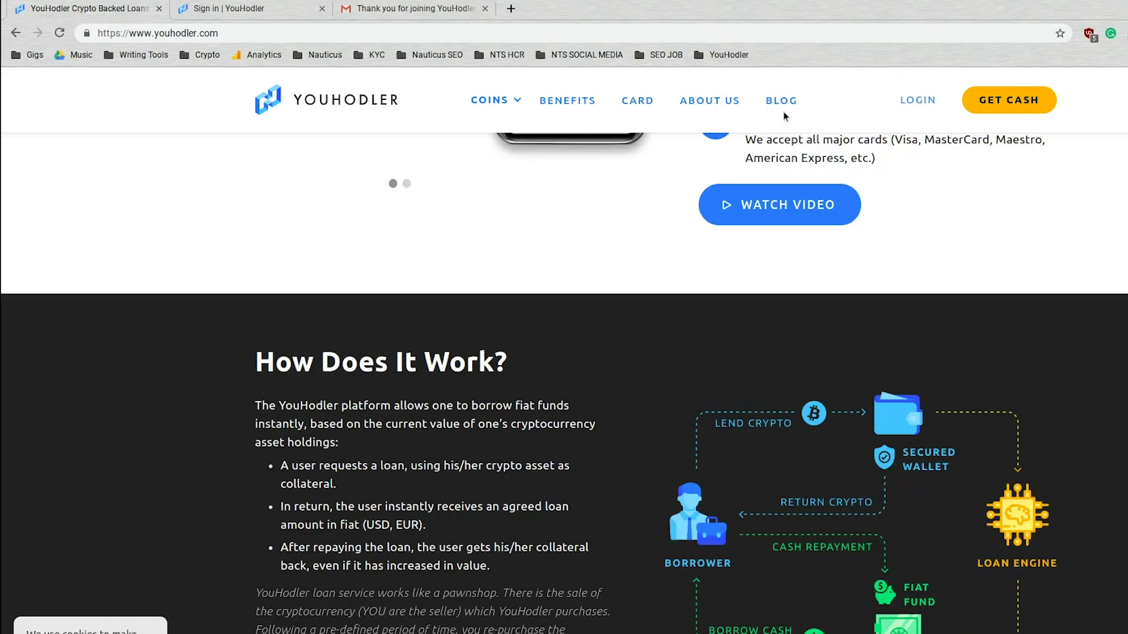
{"action": "scroll", "coordinate": [615, 287], "scroll_direction": "up", "scroll_amount": 12}
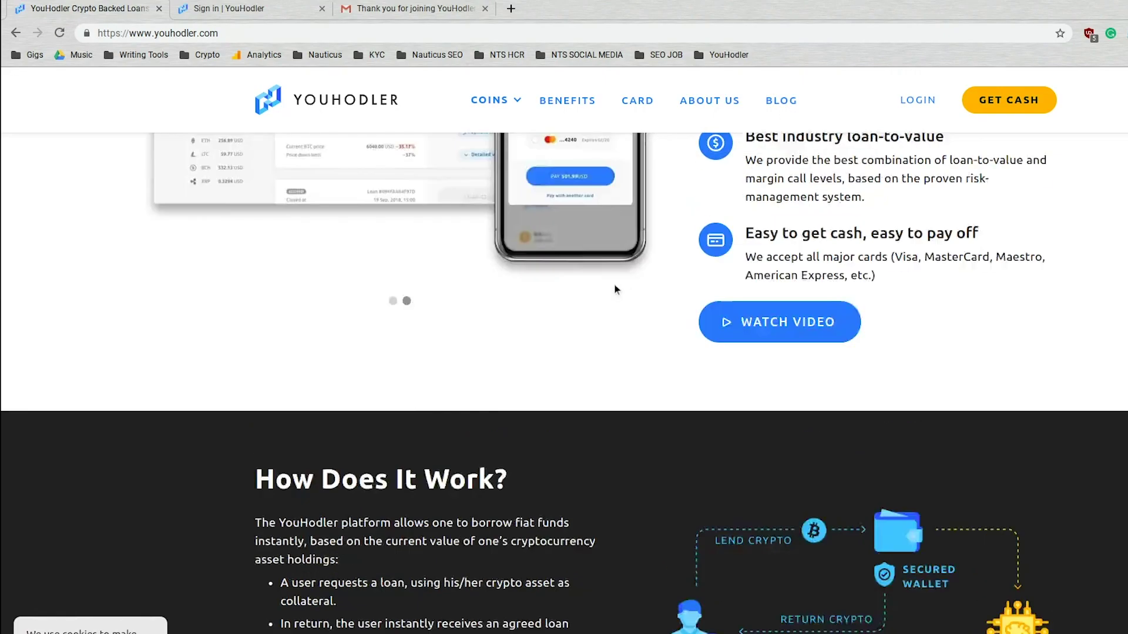
{"action": "scroll", "coordinate": [616, 288], "scroll_direction": "up", "scroll_amount": 3}
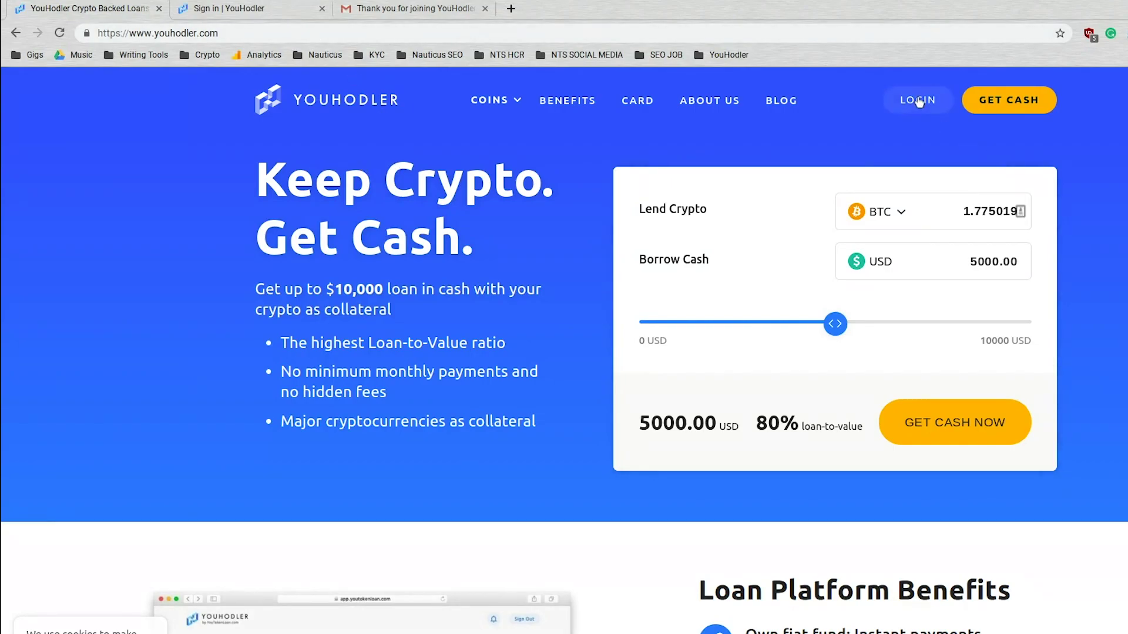
Step: Return to the Sign in | YouHodler tab and open the Sign Up form from the 'Don't have an account' link
{"action": "left_click", "coordinate": [296, 3]}
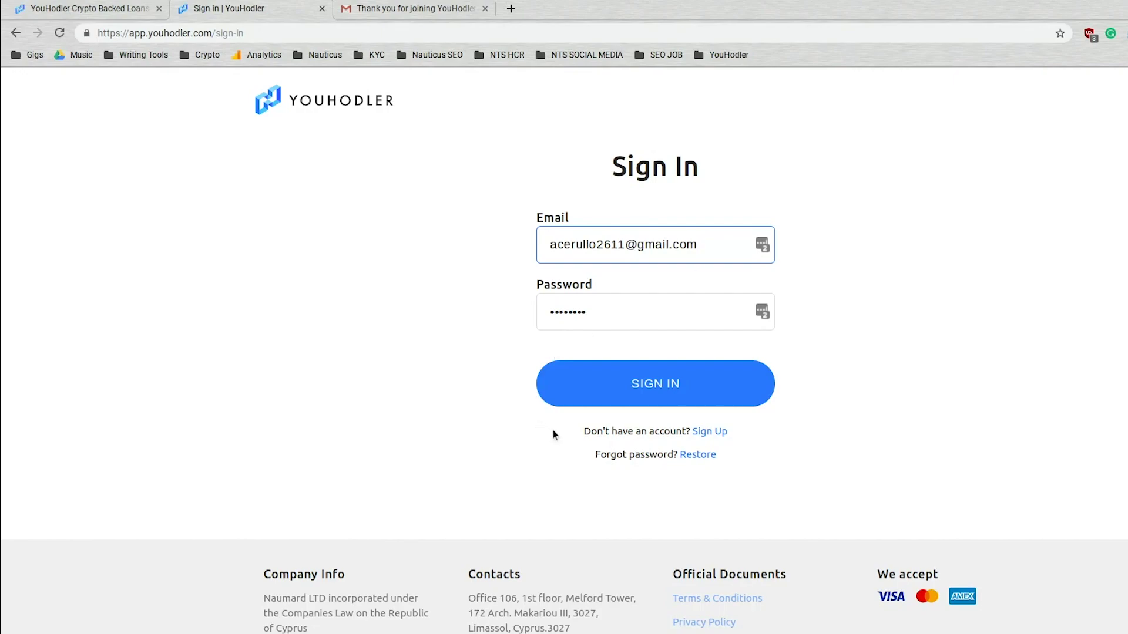
{"action": "left_click_drag", "start_coordinate": [569, 433], "coordinate": [688, 433]}
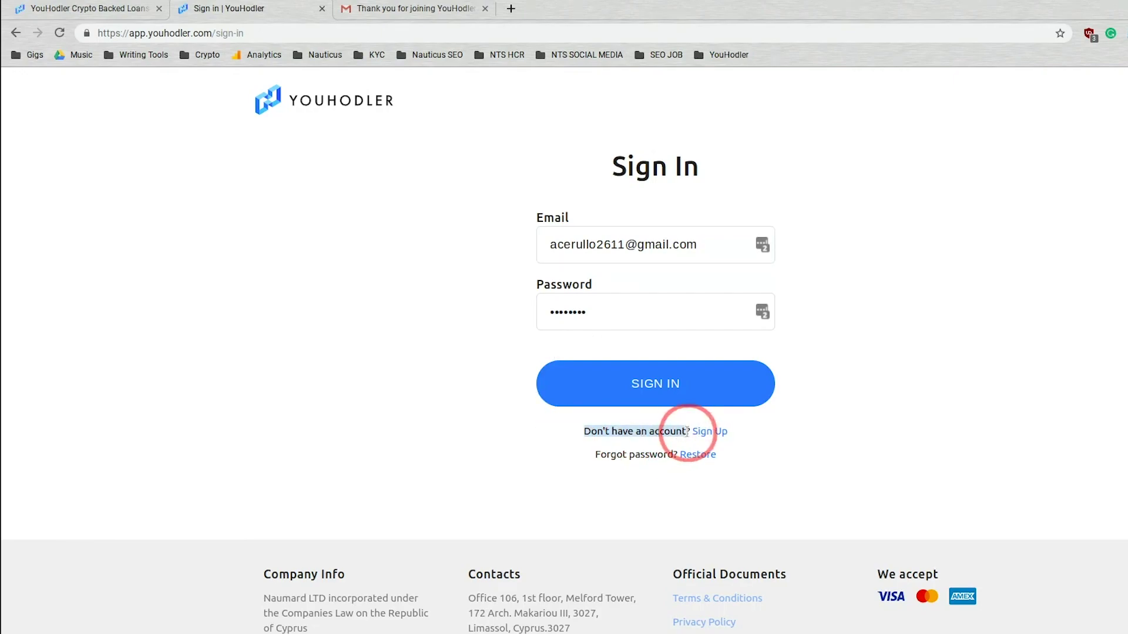
{"action": "left_click", "coordinate": [718, 433]}
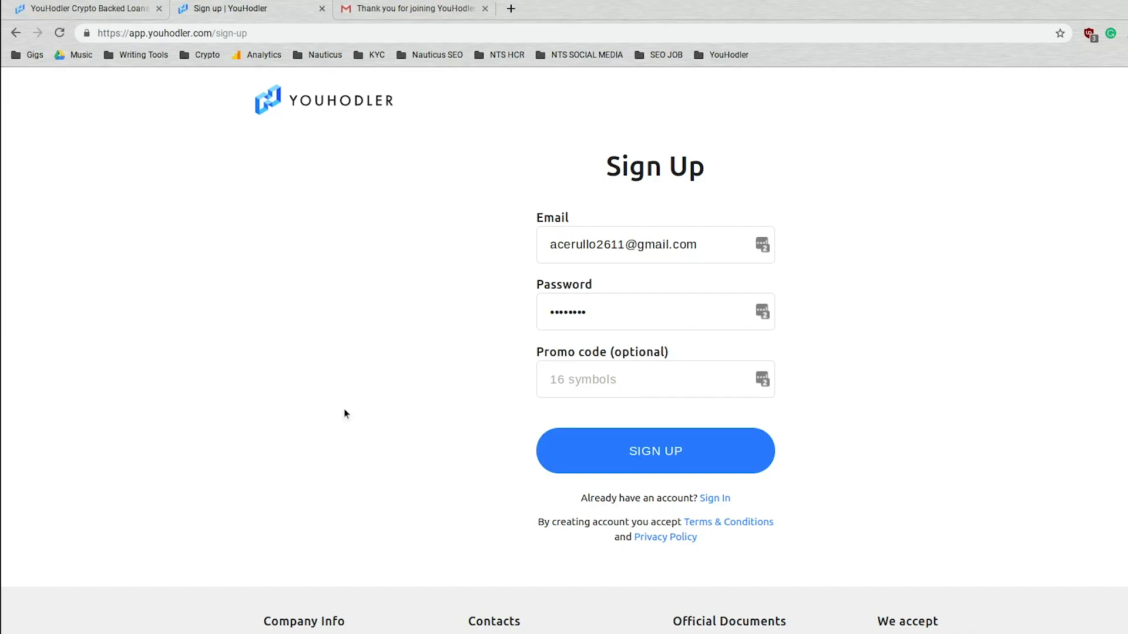
Step: Switch to the Gmail tab and scroll through the Welcome to YouHodler! email
{"action": "left_click", "coordinate": [379, 4]}
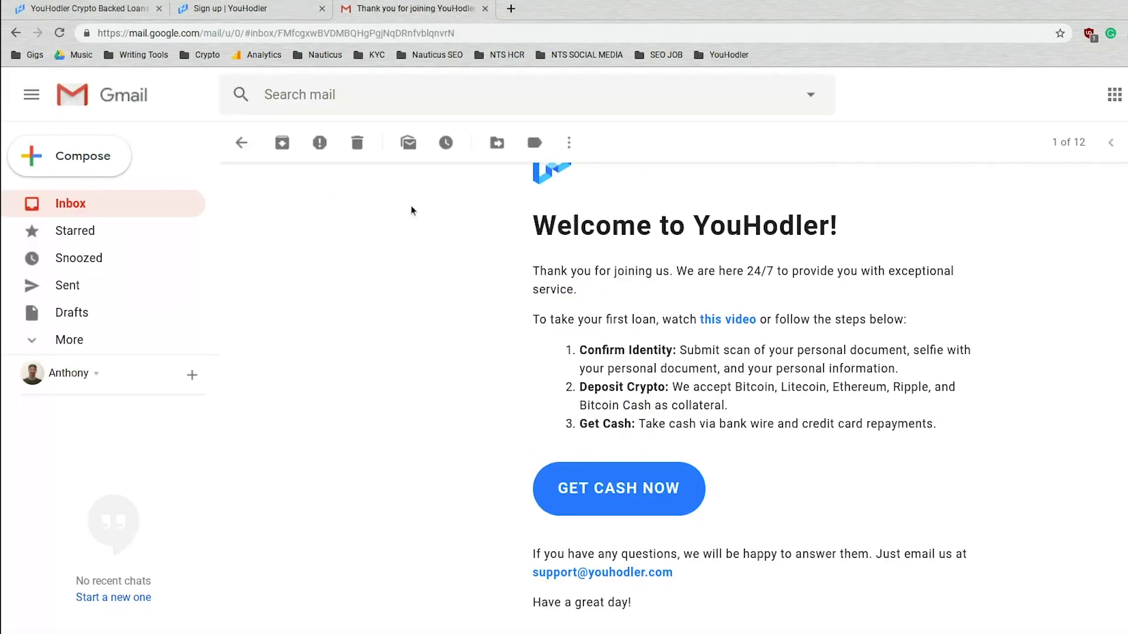
{"action": "scroll", "coordinate": [414, 420], "scroll_direction": "up", "scroll_amount": 2}
{"action": "scroll", "coordinate": [414, 419], "scroll_direction": "up", "scroll_amount": 1}
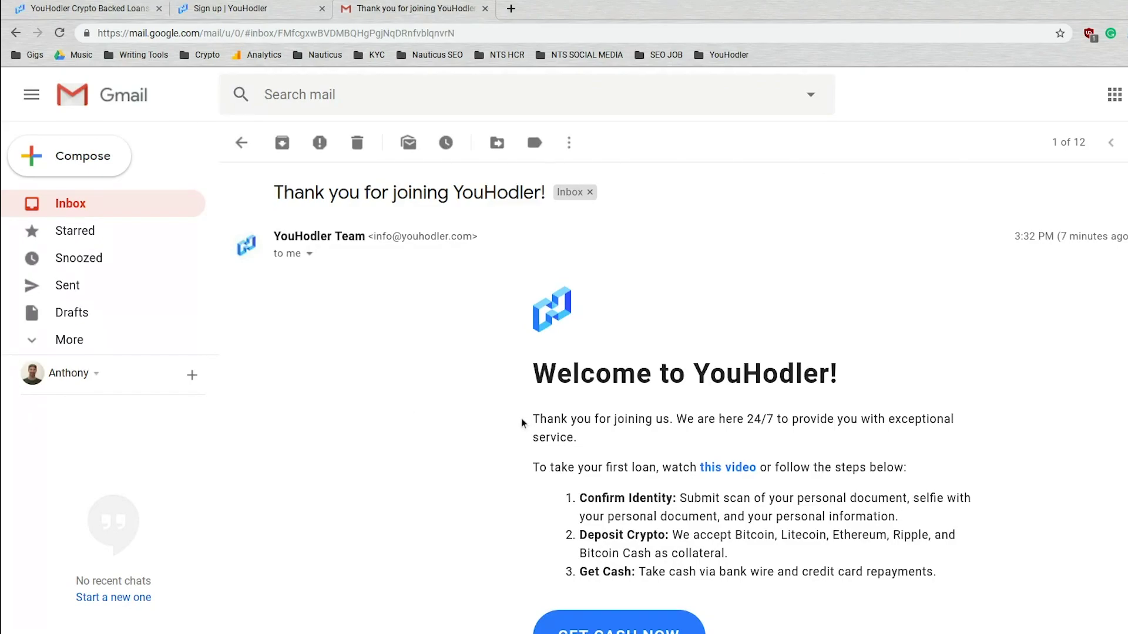
{"action": "scroll", "coordinate": [523, 425], "scroll_direction": "down", "scroll_amount": 3}
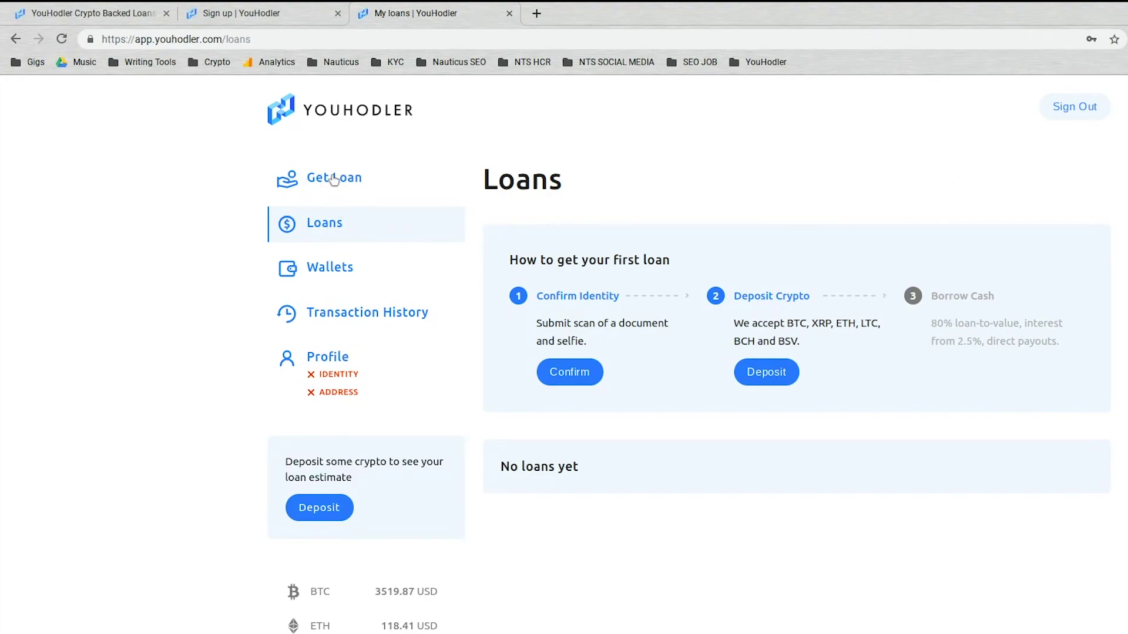
{"action": "scroll", "coordinate": [186, 366], "scroll_direction": "down", "scroll_amount": 1}
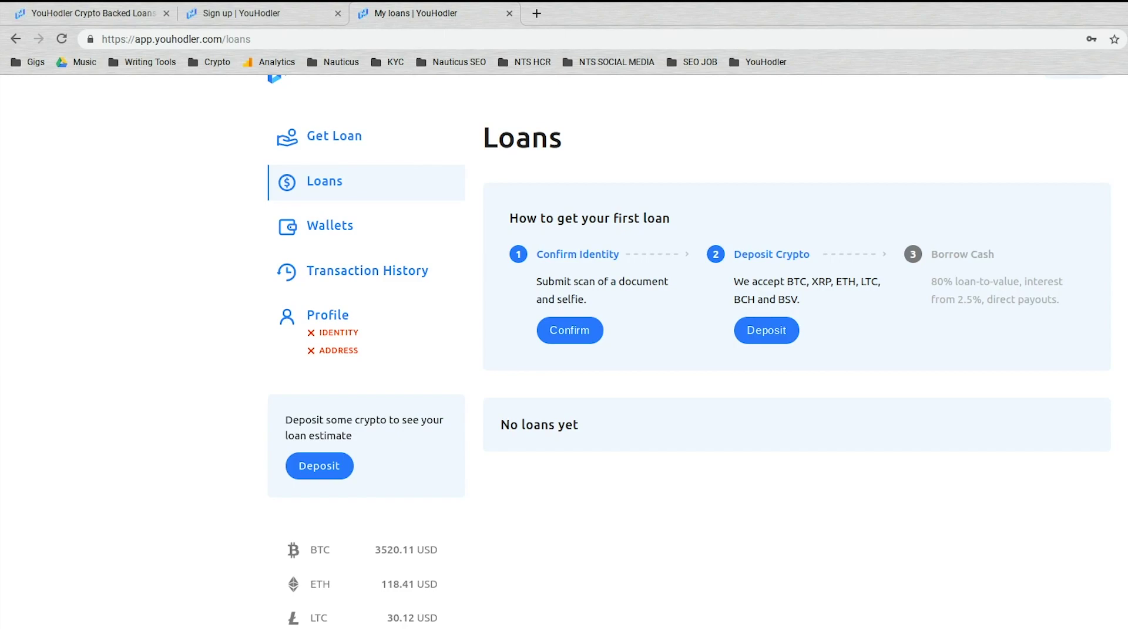
{"action": "scroll", "coordinate": [762, 481], "scroll_direction": "up", "scroll_amount": 1}
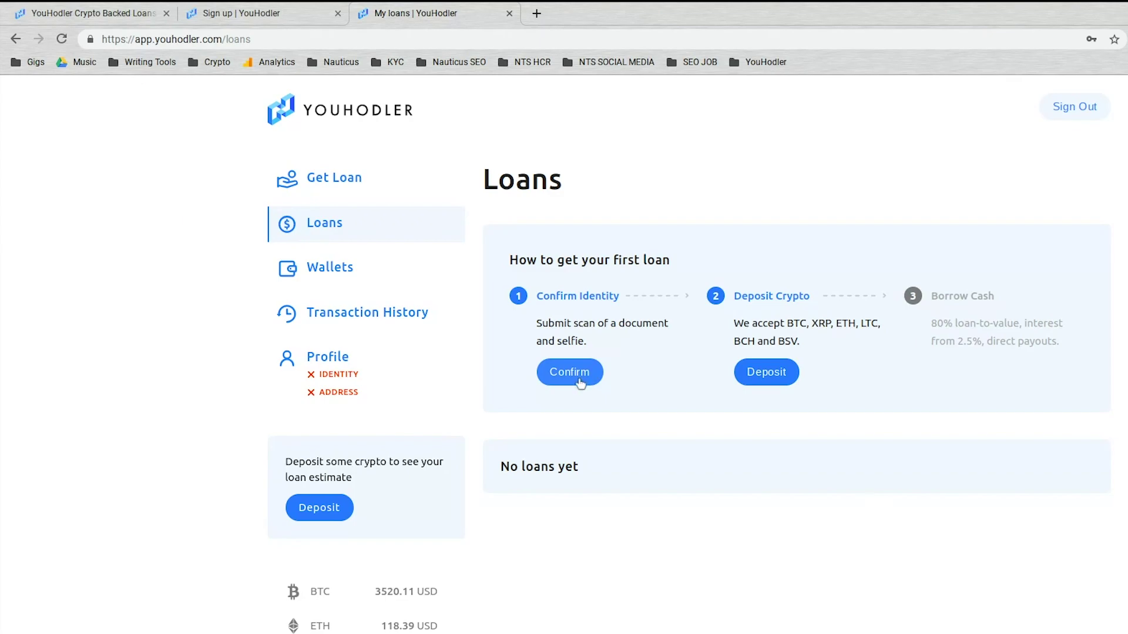
Step: Start identity confirmation, choose Driver License as the document type, and upload its front and back images
{"action": "left_click", "coordinate": [580, 383]}
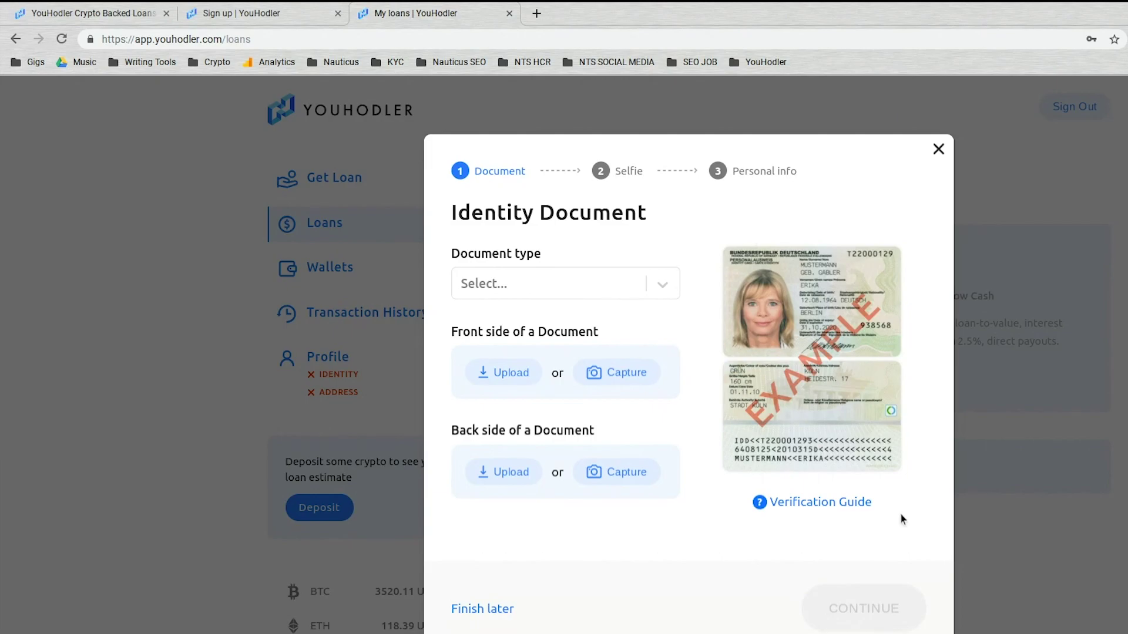
{"action": "left_click", "coordinate": [664, 288]}
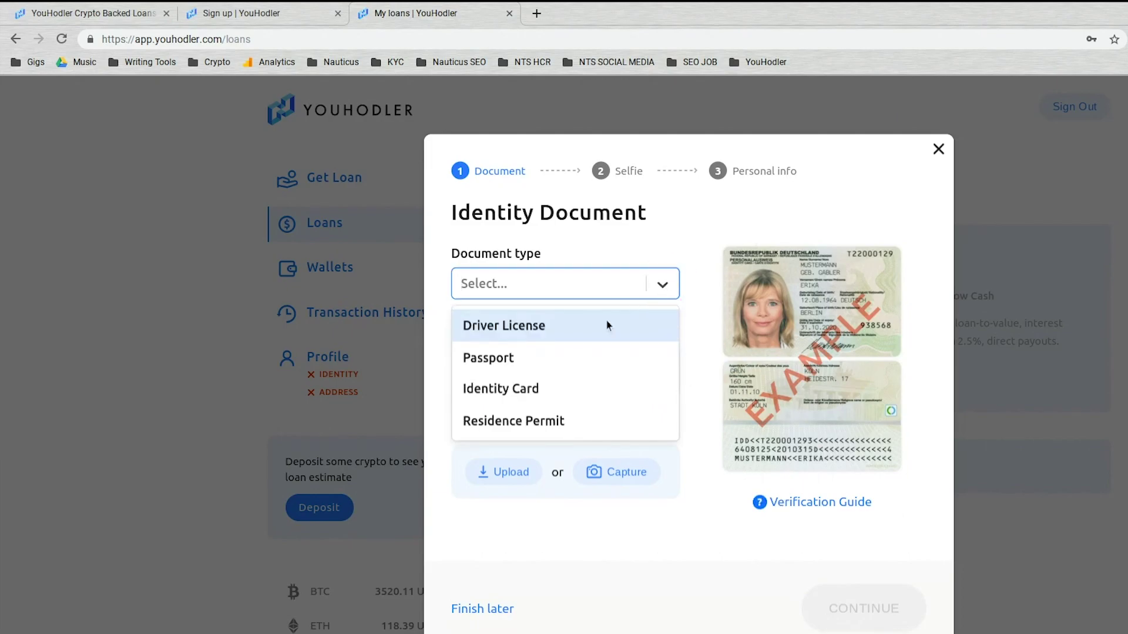
{"action": "left_click", "coordinate": [573, 330]}
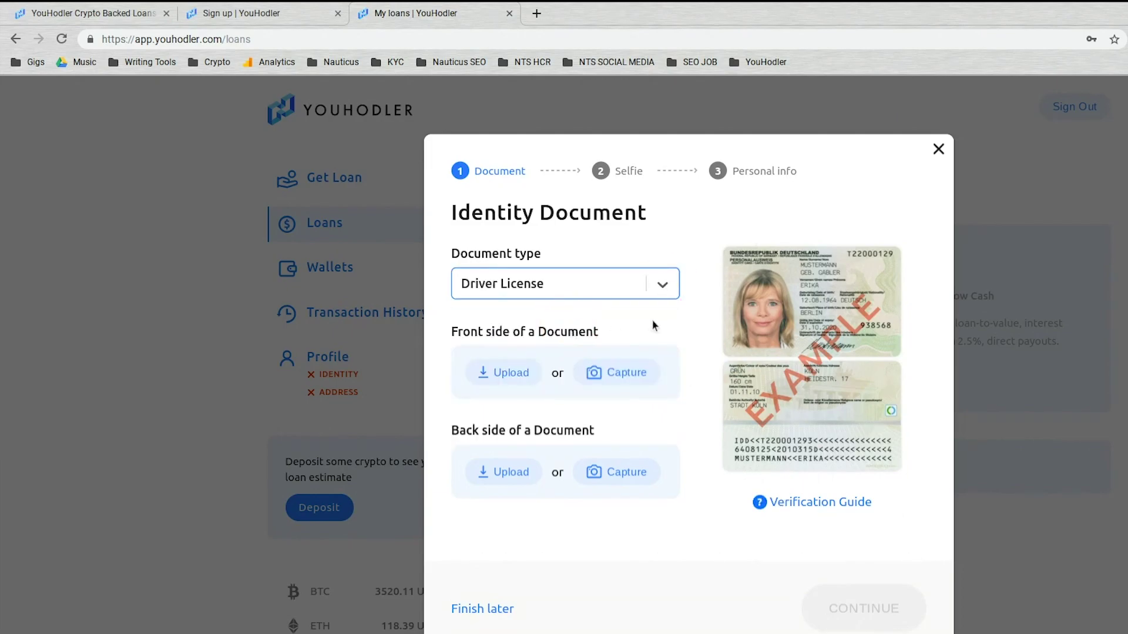
{"action": "left_click", "coordinate": [518, 378]}
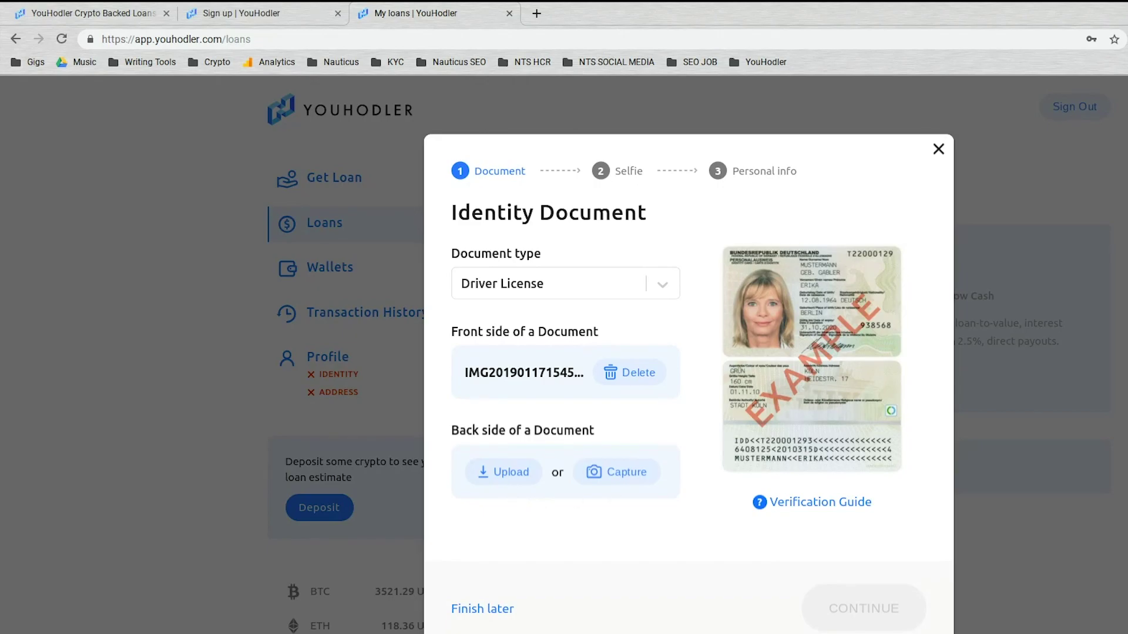
{"action": "left_click", "coordinate": [503, 479]}
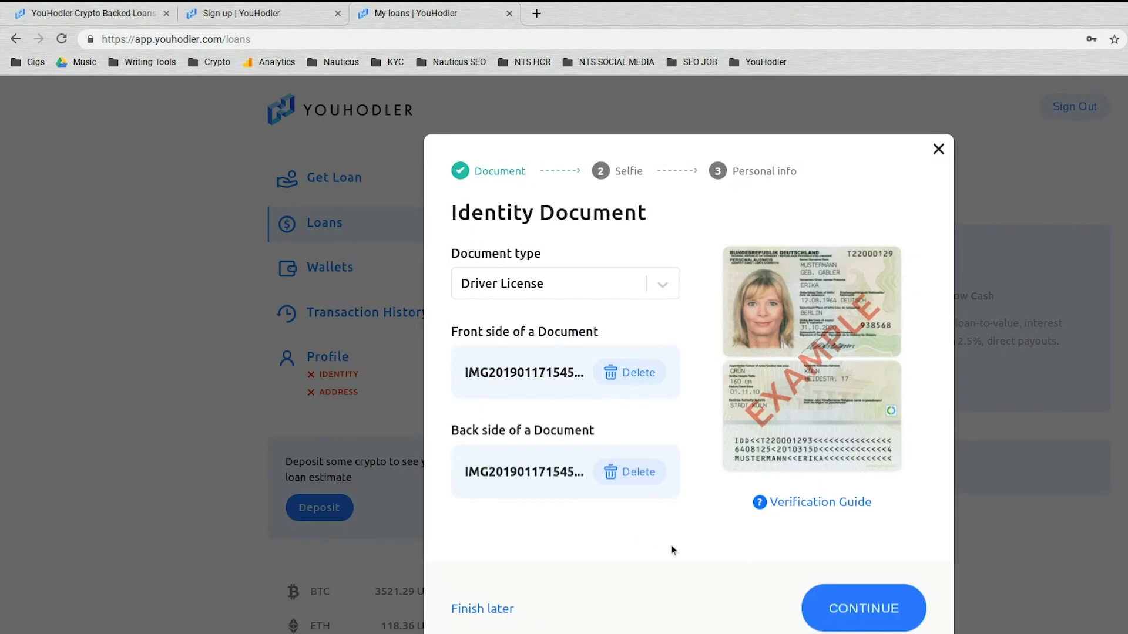
Step: Continue to the Selfie step and upload the selfie-with-document image
{"action": "left_click", "coordinate": [856, 614]}
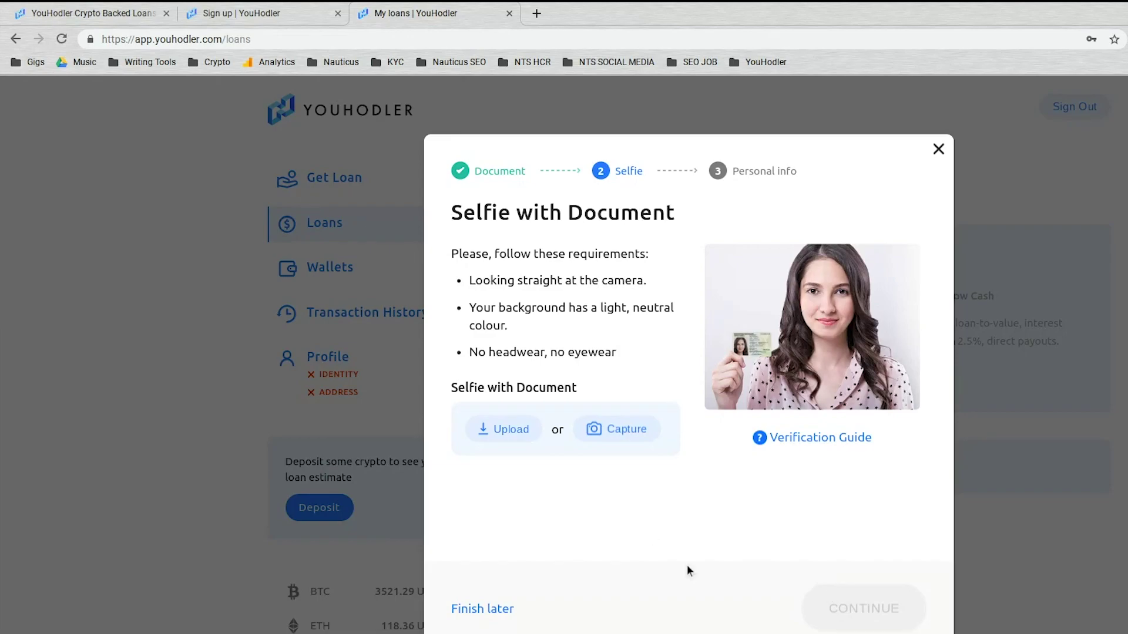
{"action": "left_click", "coordinate": [511, 431]}
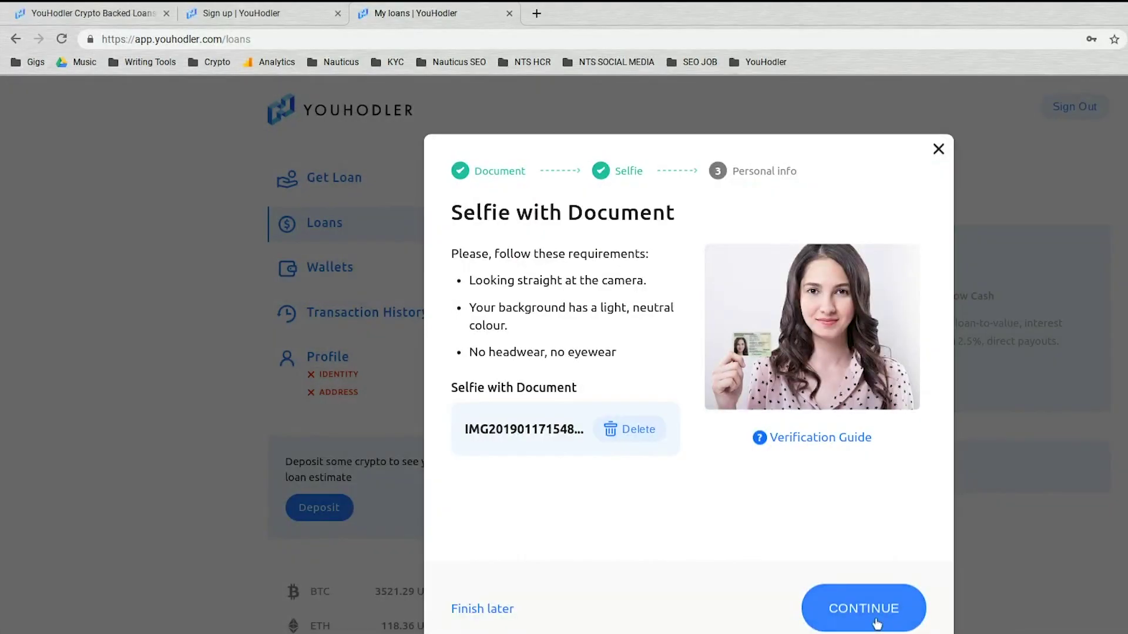
Step: Continue to Personal info and select United States as the country
{"action": "left_click", "coordinate": [877, 623]}
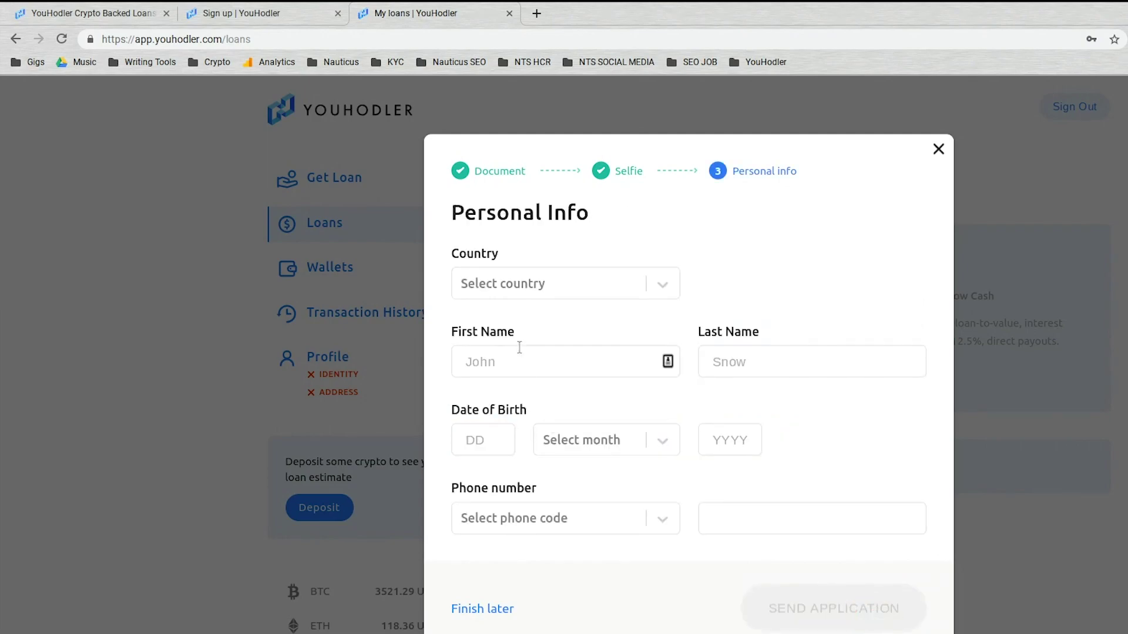
{"action": "left_click", "coordinate": [526, 288]}
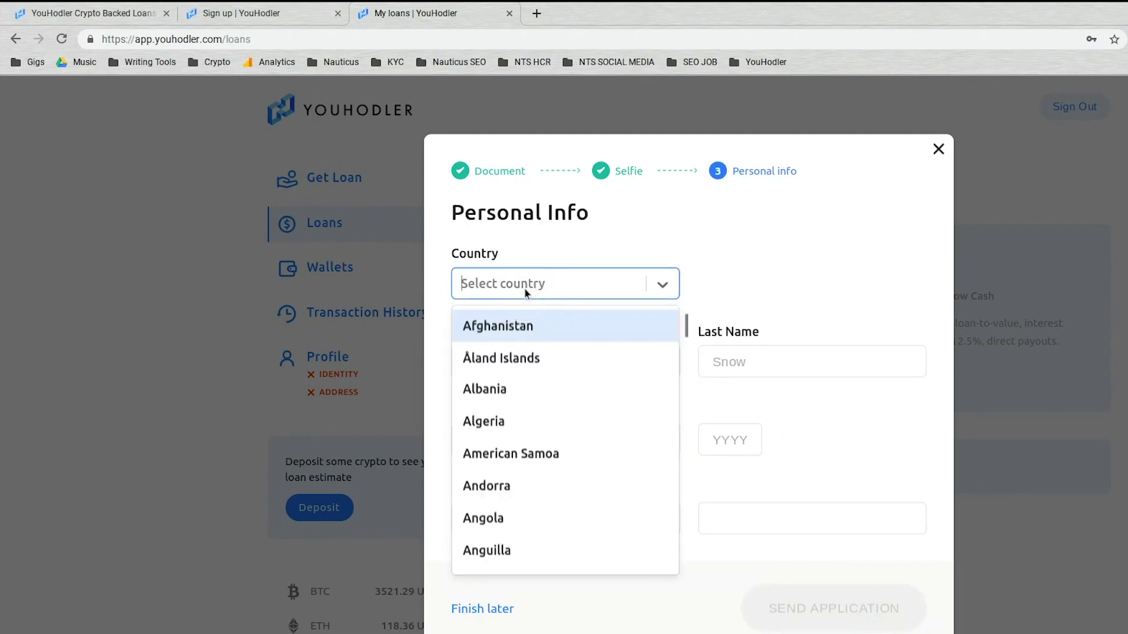
{"action": "type", "text": "u"}
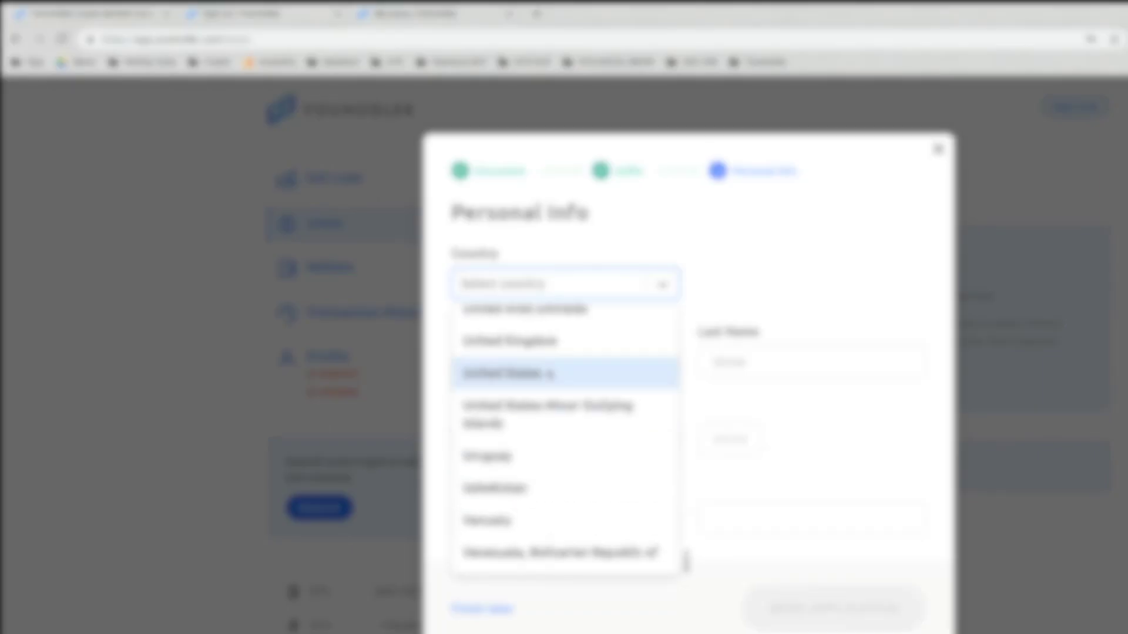
{"action": "left_click", "coordinate": [546, 369]}
Step: Enter the applicant's first name in the personal info form and move on to the last name
{"action": "left_click", "coordinate": [543, 368]}
{"action": "type", "text": "John"}
{"action": "left_click", "coordinate": [540, 371]}
{"action": "type", "text": "Anthony"}
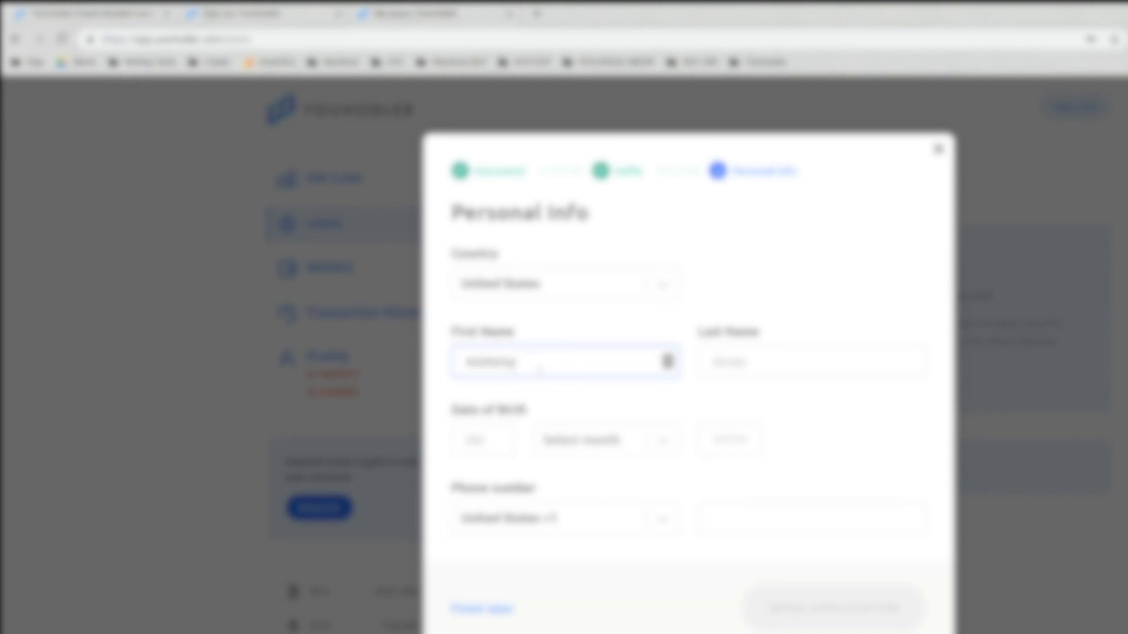
{"action": "key", "text": "Tab"}
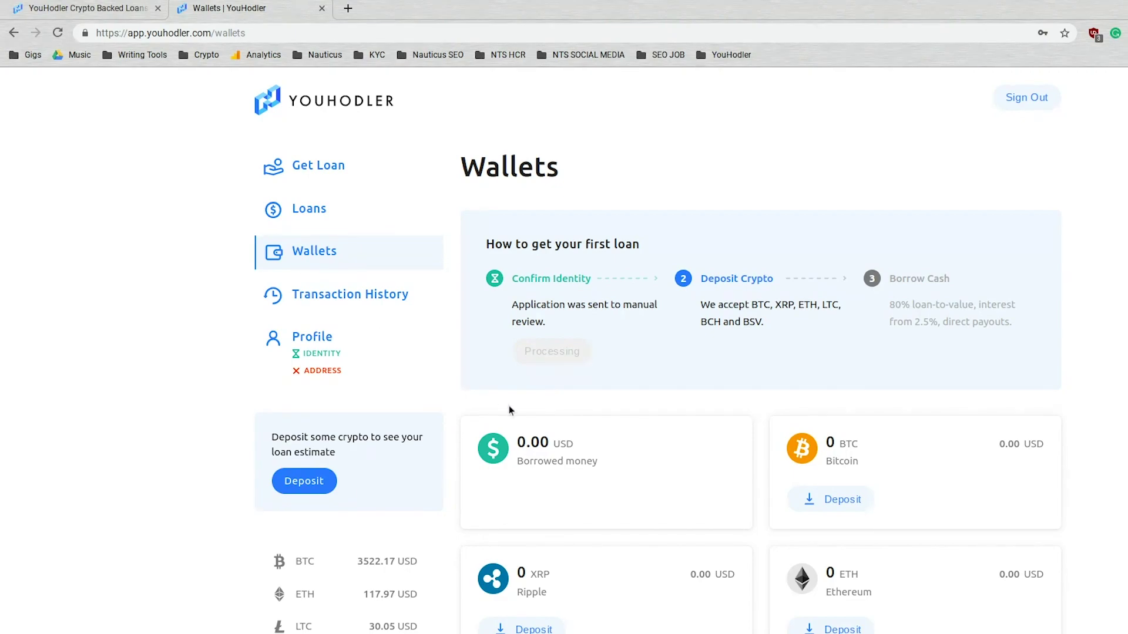
{"action": "scroll", "coordinate": [511, 405], "scroll_direction": "down", "scroll_amount": 2}
{"action": "scroll", "coordinate": [650, 405], "scroll_direction": "down", "scroll_amount": 1}
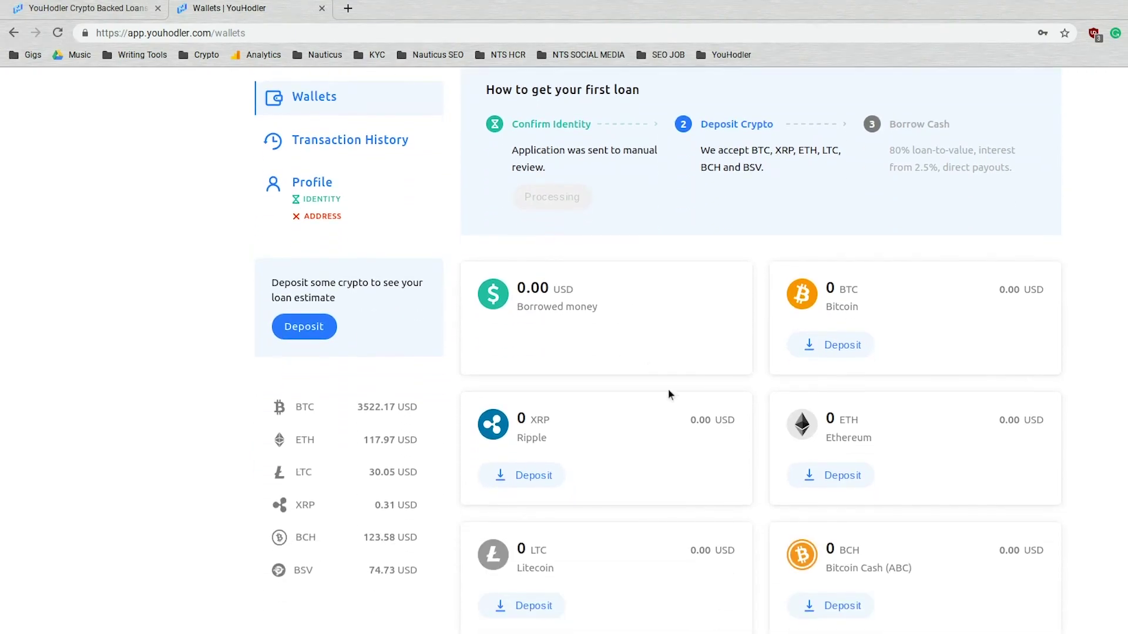
{"action": "left_click", "coordinate": [633, 345]}
{"action": "left_click", "coordinate": [939, 327]}
{"action": "left_click", "coordinate": [657, 456]}
{"action": "left_click", "coordinate": [947, 456]}
{"action": "scroll", "coordinate": [718, 586], "scroll_direction": "down", "scroll_amount": 2}
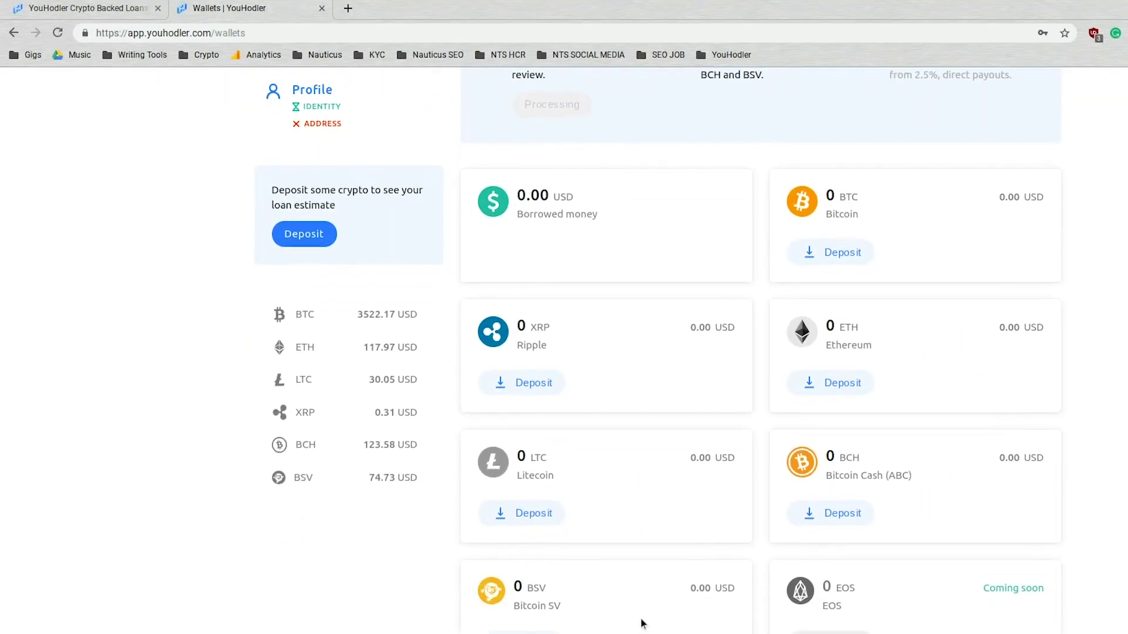
{"action": "left_click", "coordinate": [640, 624]}
{"action": "scroll", "coordinate": [642, 617], "scroll_direction": "down", "scroll_amount": 3}
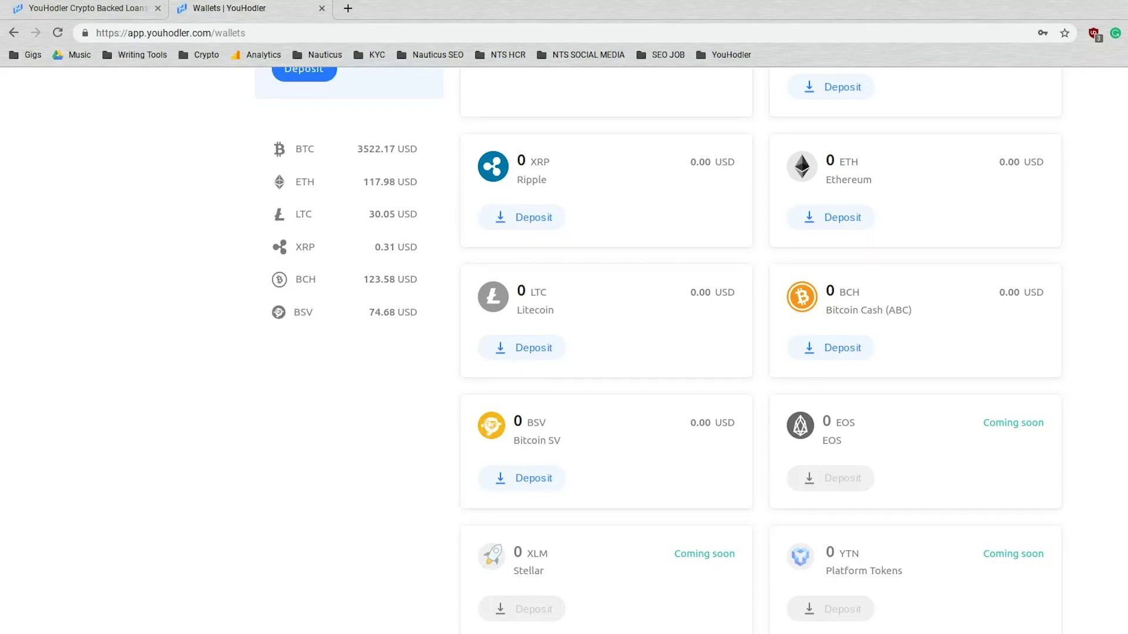
{"action": "scroll", "coordinate": [1008, 567], "scroll_direction": "up", "scroll_amount": 3}
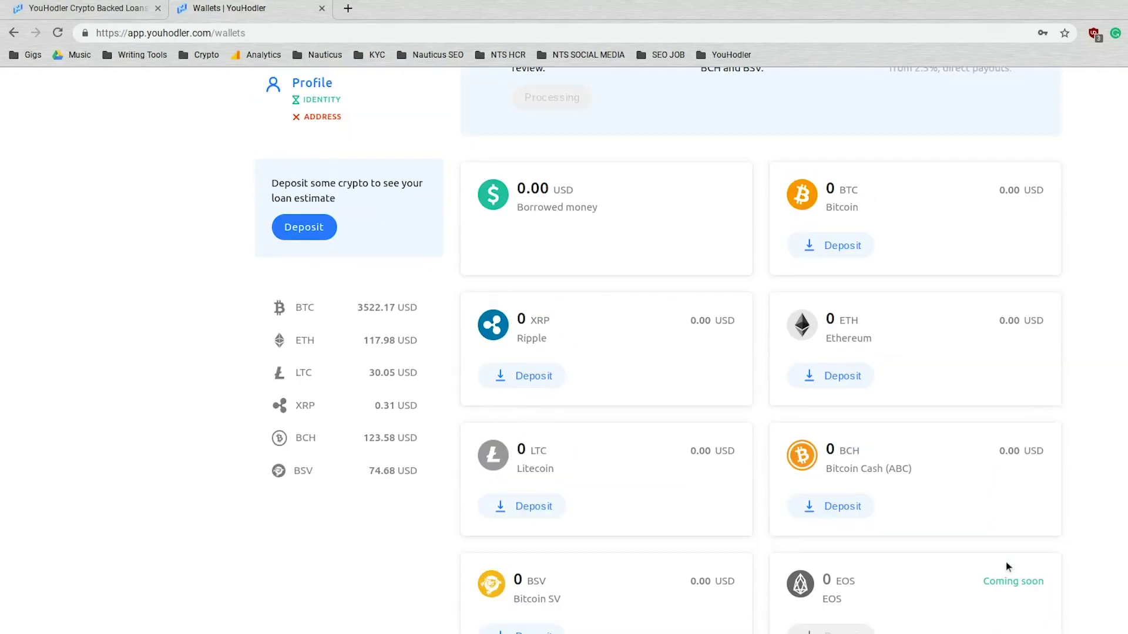
{"action": "scroll", "coordinate": [564, 299], "scroll_direction": "up", "scroll_amount": 4}
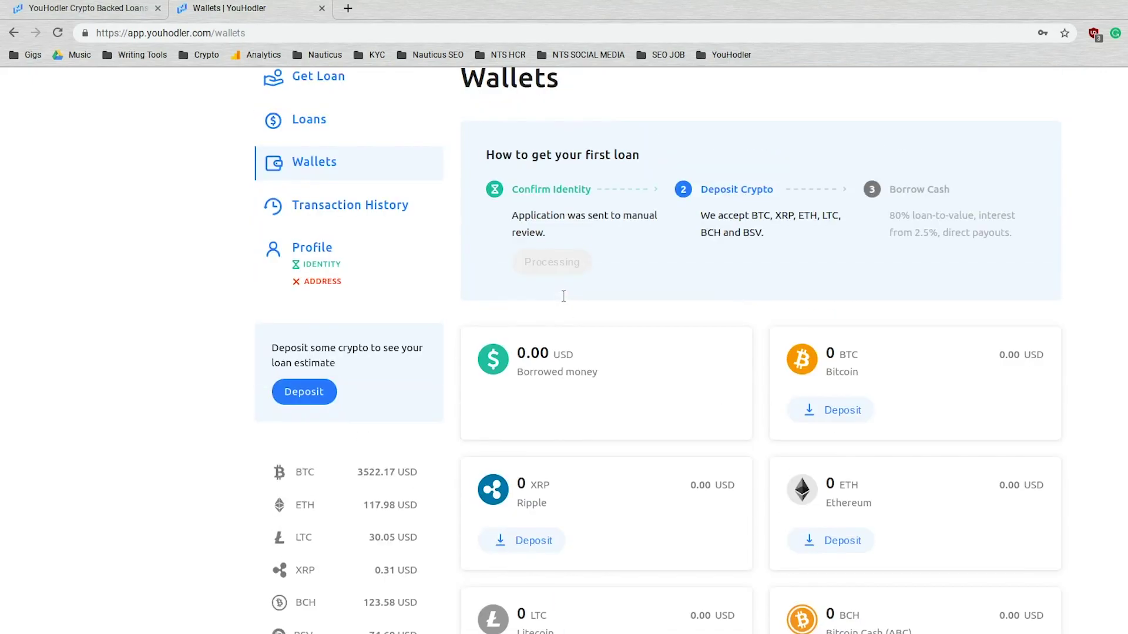
{"action": "scroll", "coordinate": [744, 466], "scroll_direction": "down", "scroll_amount": 6}
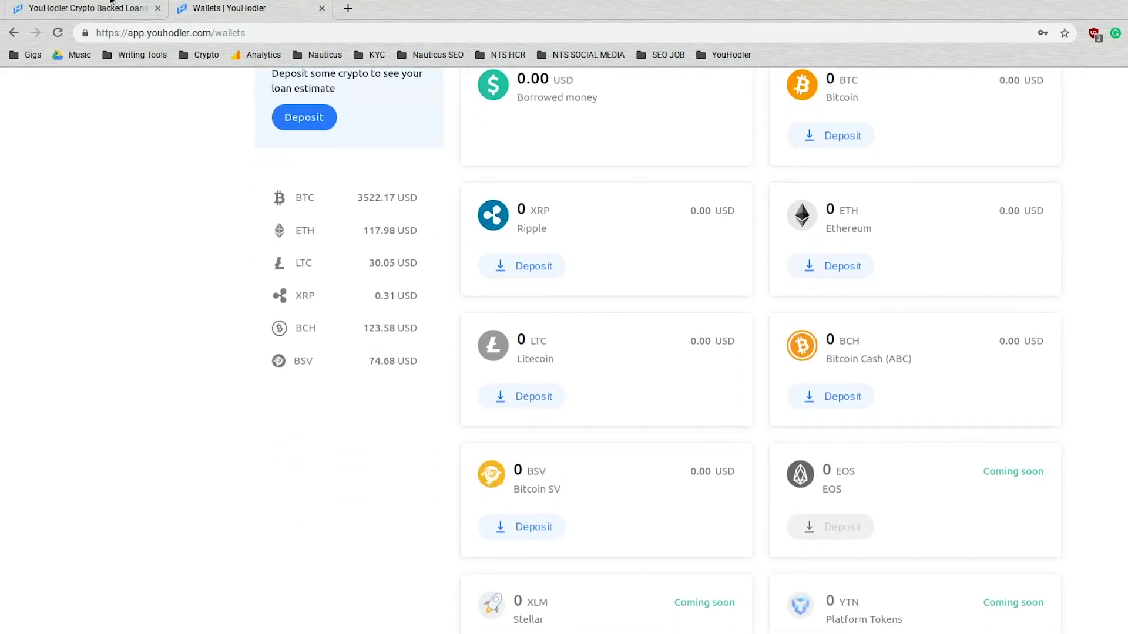
{"action": "left_click", "coordinate": [111, 5]}
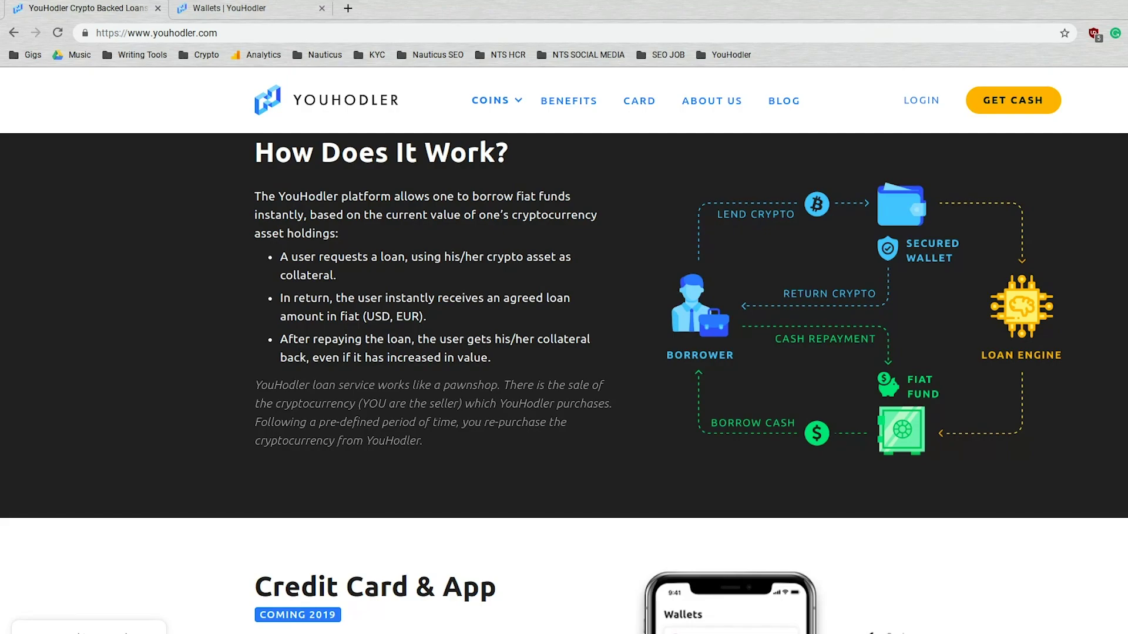
{"action": "left_click", "coordinate": [700, 322]}
{"action": "left_click", "coordinate": [218, 3]}
{"action": "scroll", "coordinate": [588, 411], "scroll_direction": "up", "scroll_amount": 4}
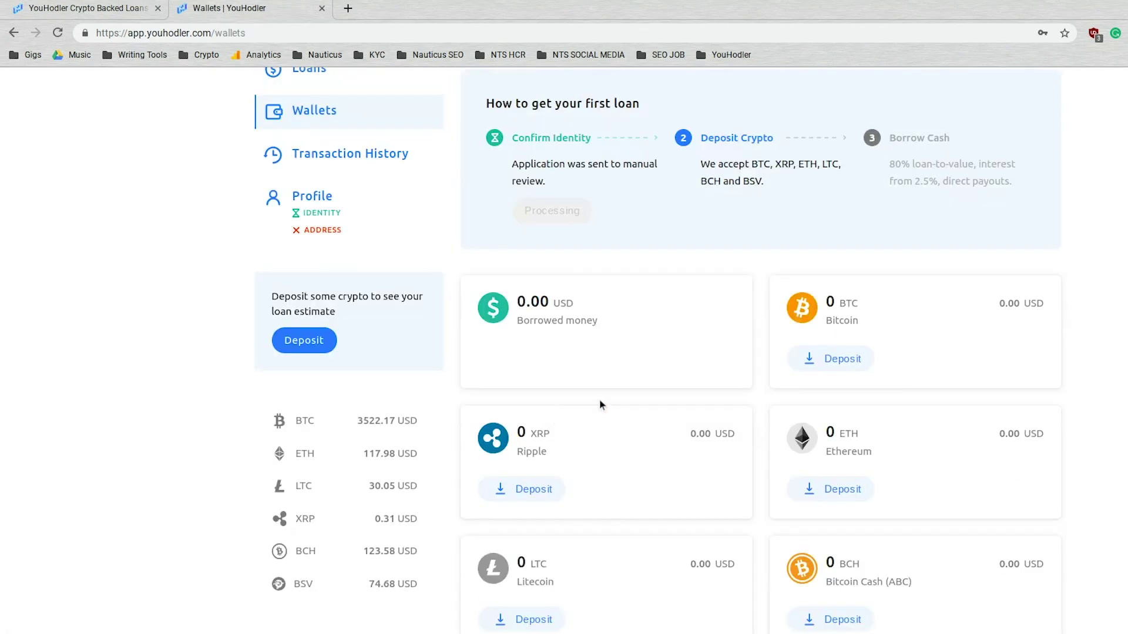
{"action": "scroll", "coordinate": [664, 386], "scroll_direction": "down", "scroll_amount": 1}
{"action": "key", "text": "ctrl+shift+Tab"}
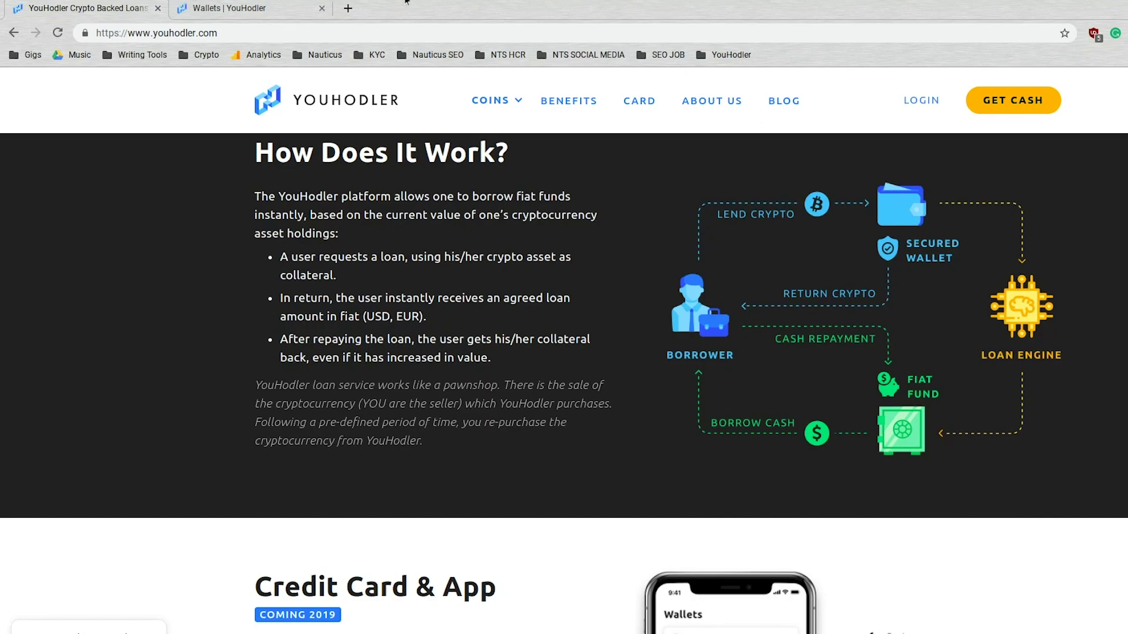
{"action": "left_click", "coordinate": [233, 5]}
{"action": "scroll", "coordinate": [460, 302], "scroll_direction": "up", "scroll_amount": 3}
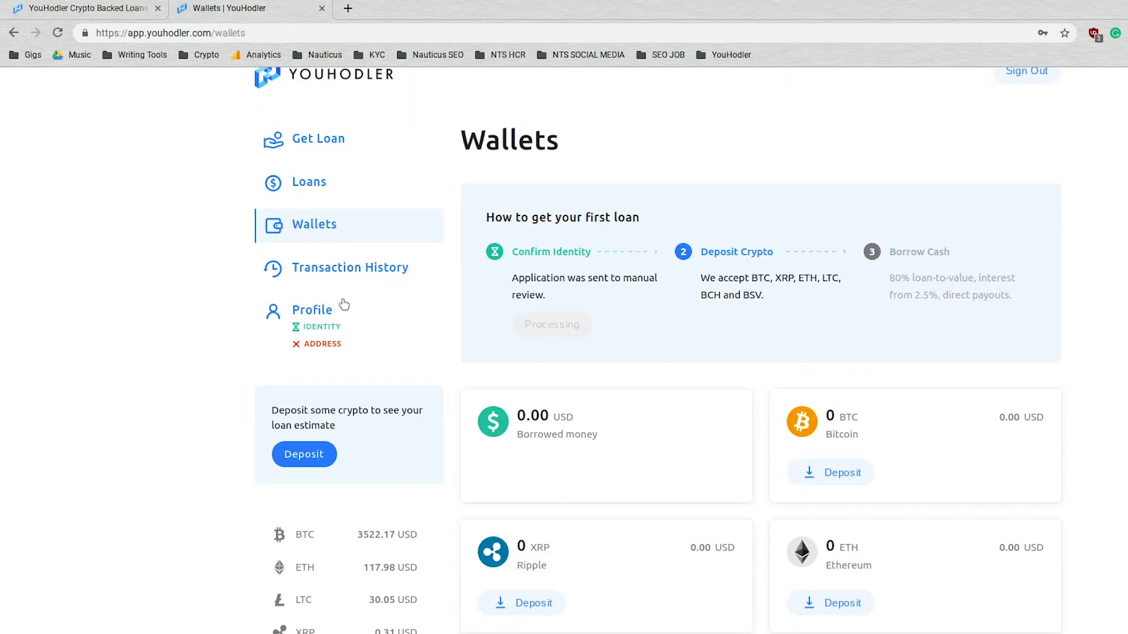
{"action": "scroll", "coordinate": [535, 360], "scroll_direction": "down", "scroll_amount": 10}
{"action": "key", "text": "ctrl+shift+Tab"}
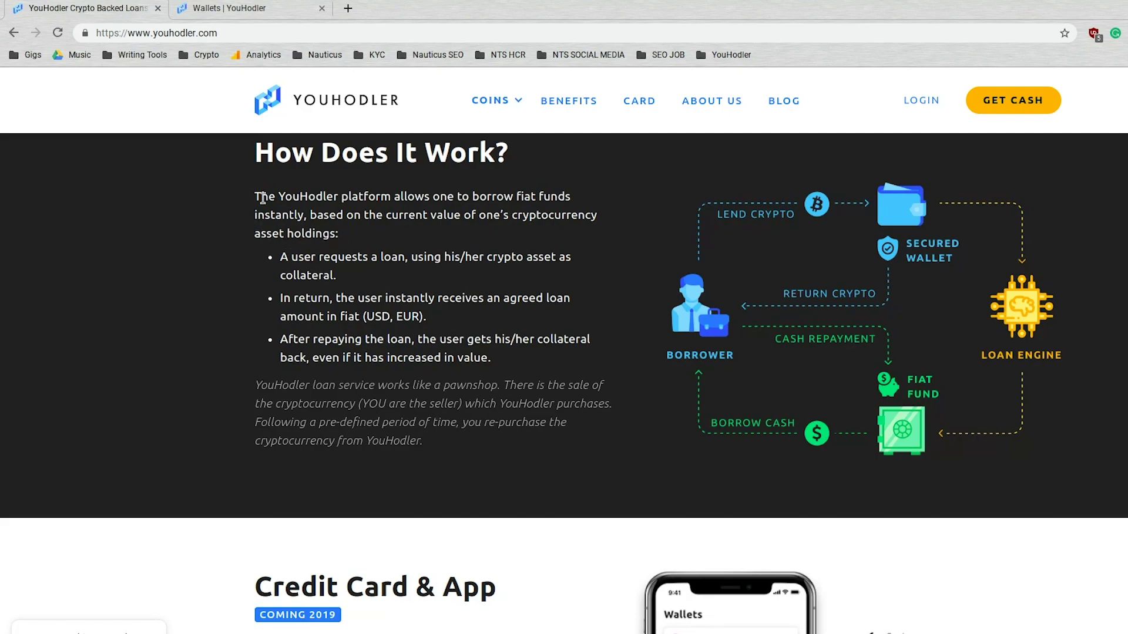
{"action": "key", "text": "ctrl+Tab"}
{"action": "scroll", "coordinate": [607, 335], "scroll_direction": "up", "scroll_amount": 5}
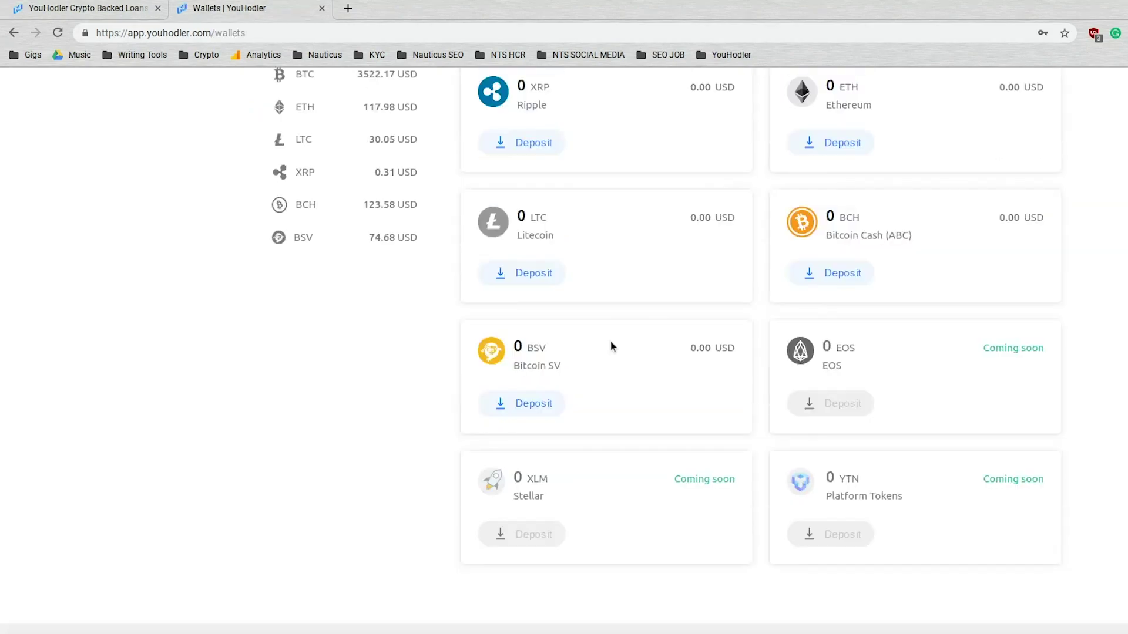
Step: Open Wallets and scroll through the wallet cards to the Ethereum wallet holding 0.069333 ETH
{"action": "scroll", "coordinate": [613, 347], "scroll_direction": "up", "scroll_amount": 2}
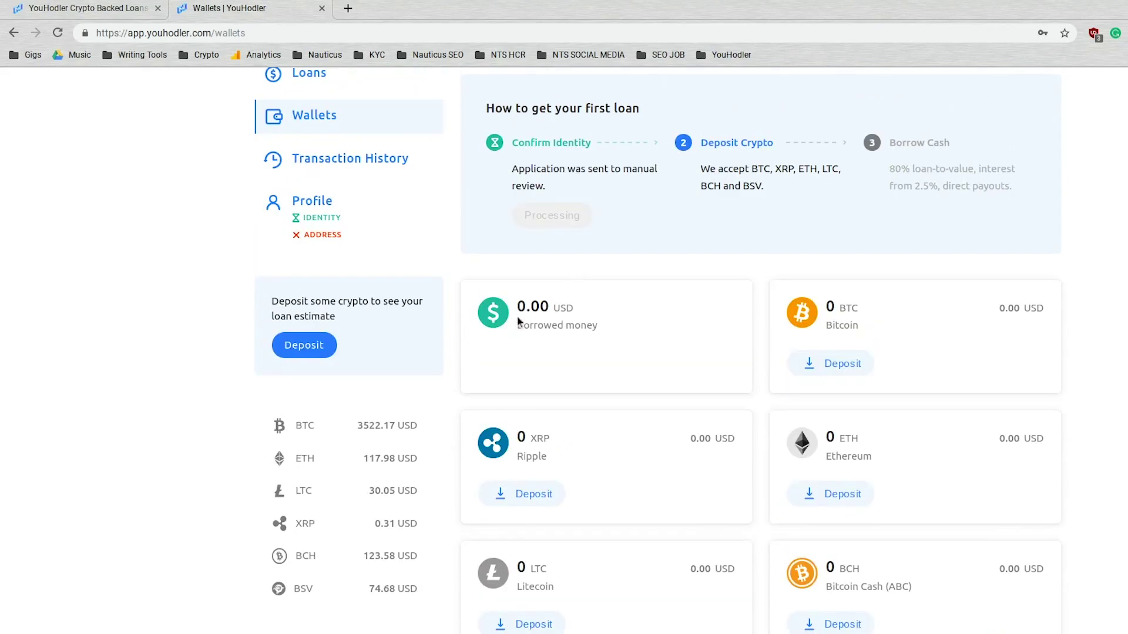
{"action": "scroll", "coordinate": [587, 434], "scroll_direction": "down", "scroll_amount": 1}
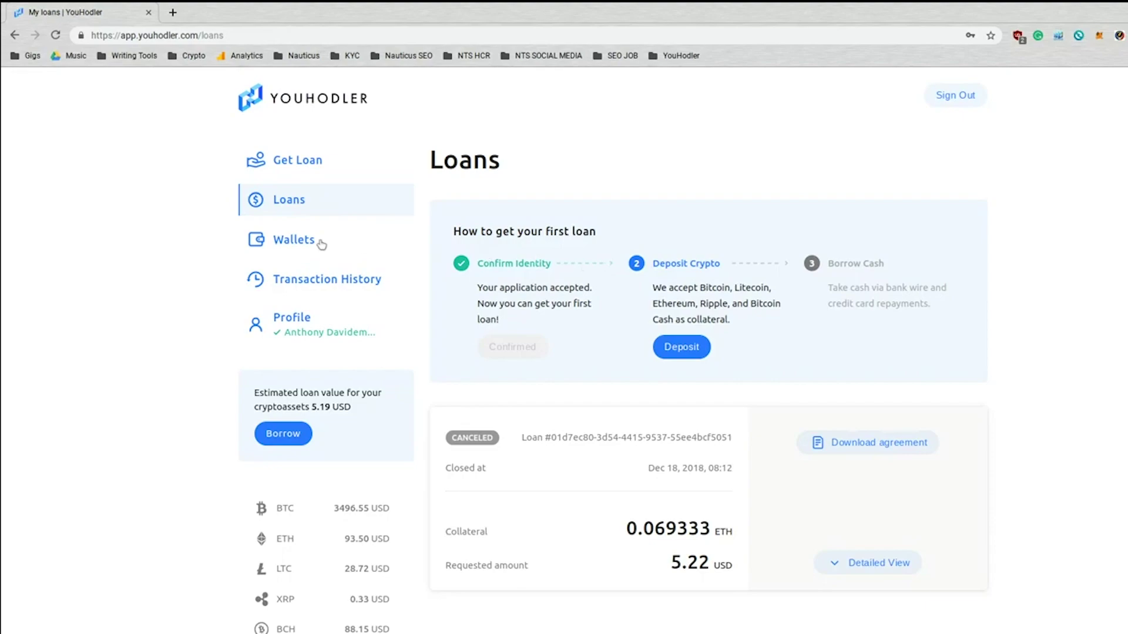
{"action": "left_click", "coordinate": [317, 244]}
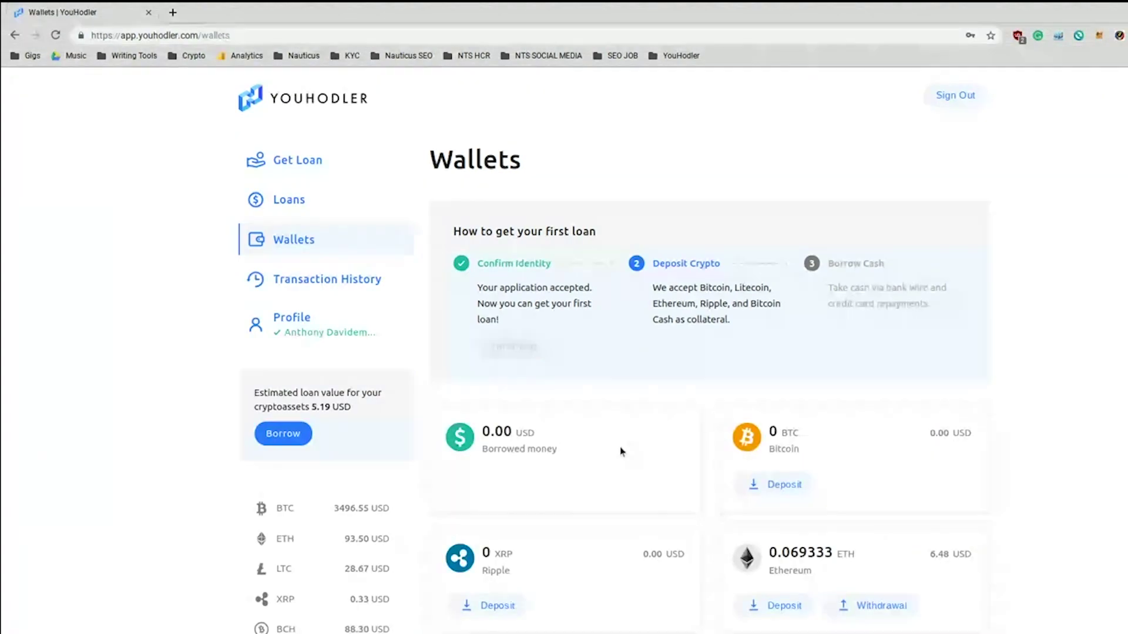
{"action": "scroll", "coordinate": [622, 453], "scroll_direction": "down", "scroll_amount": 2}
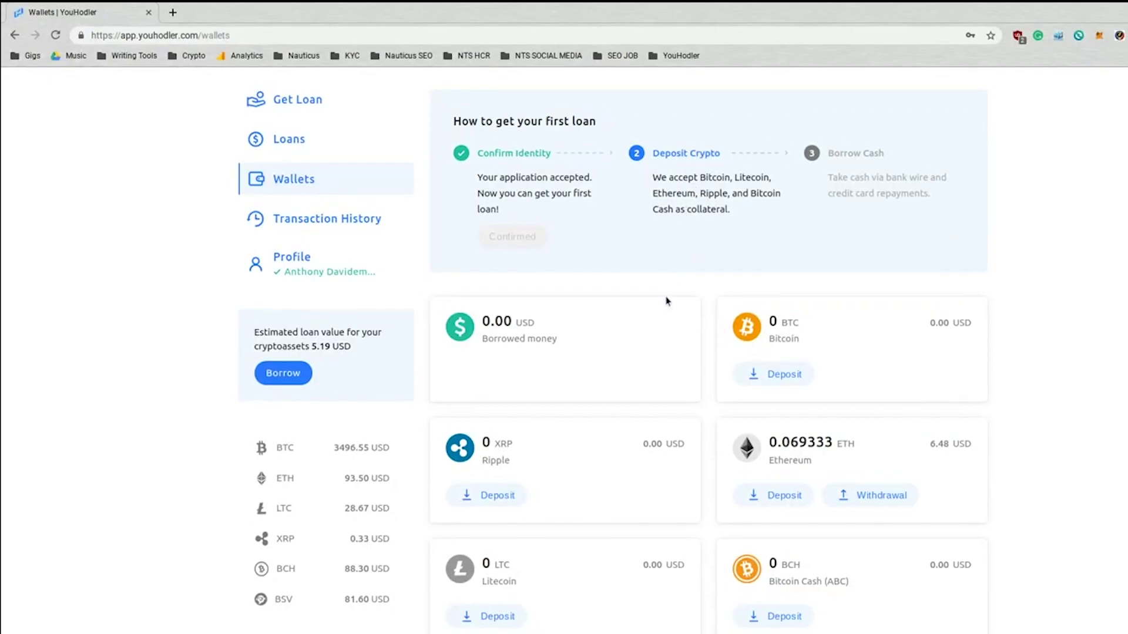
{"action": "scroll", "coordinate": [667, 317], "scroll_direction": "down", "scroll_amount": 4}
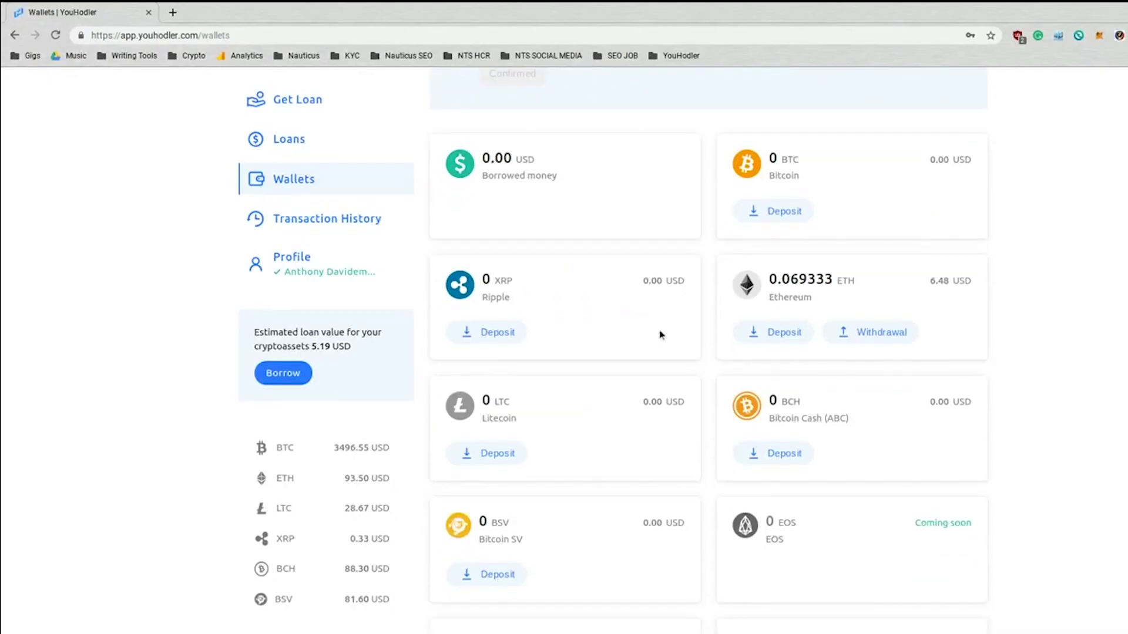
{"action": "scroll", "coordinate": [660, 335], "scroll_direction": "down", "scroll_amount": 1}
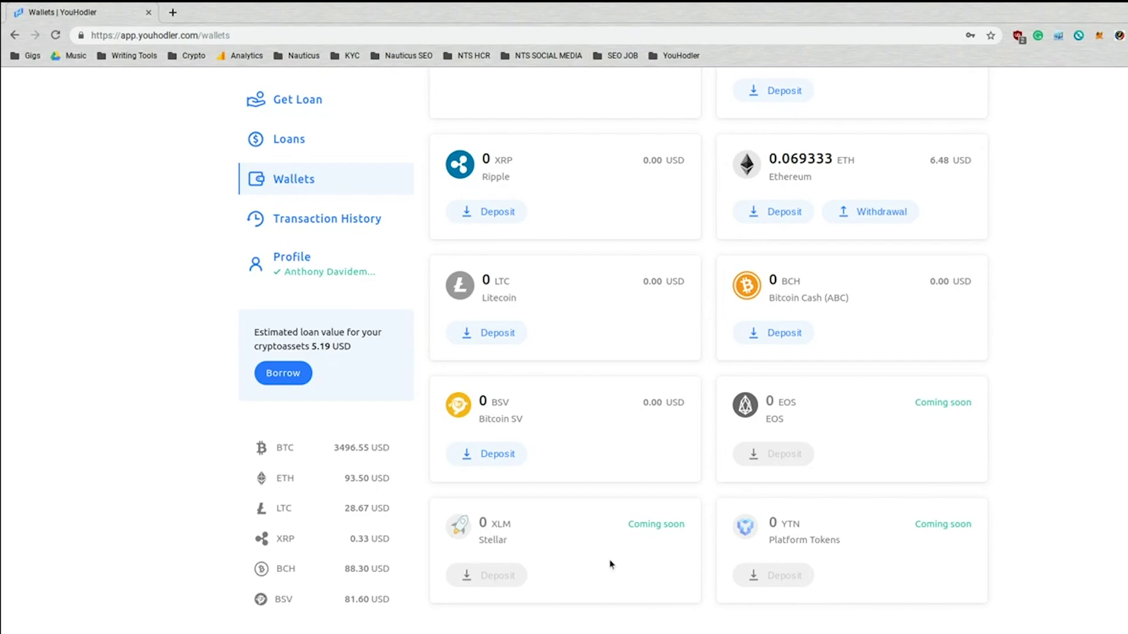
{"action": "scroll", "coordinate": [611, 565], "scroll_direction": "up", "scroll_amount": 5}
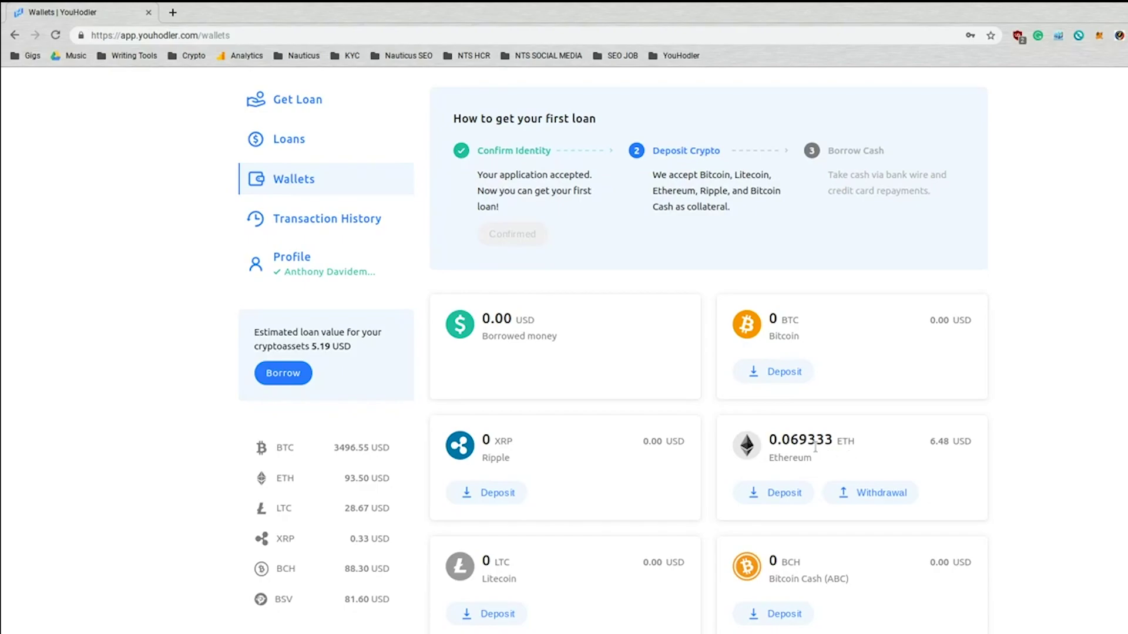
{"action": "scroll", "coordinate": [815, 449], "scroll_direction": "up", "scroll_amount": 1}
{"action": "scroll", "coordinate": [816, 448], "scroll_direction": "up", "scroll_amount": 1}
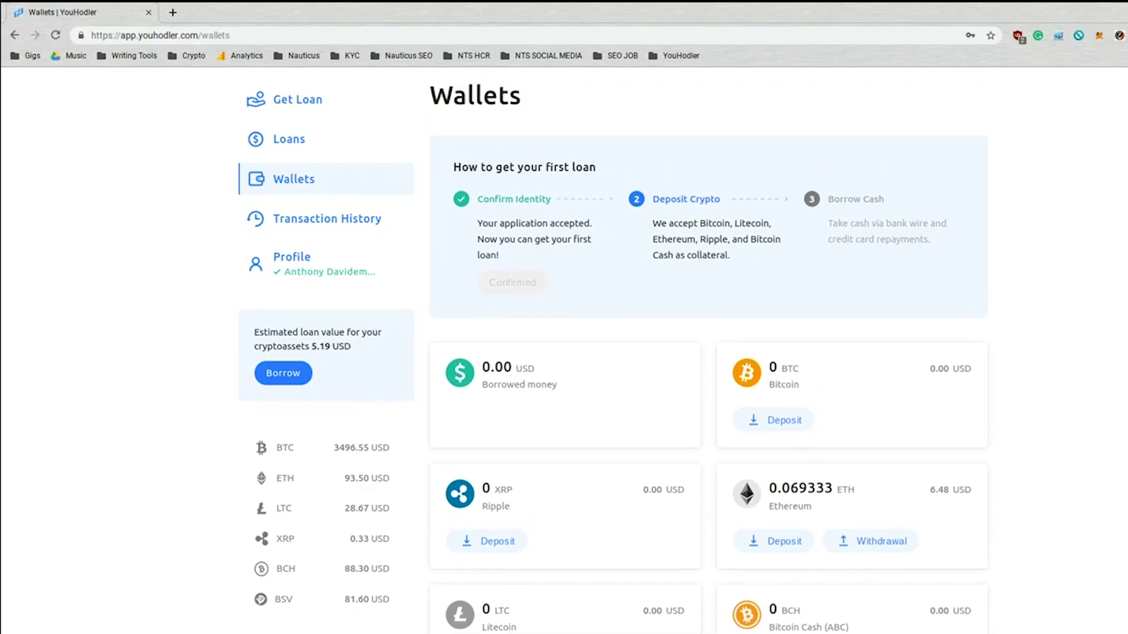
{"action": "scroll", "coordinate": [816, 448], "scroll_direction": "down", "scroll_amount": 1}
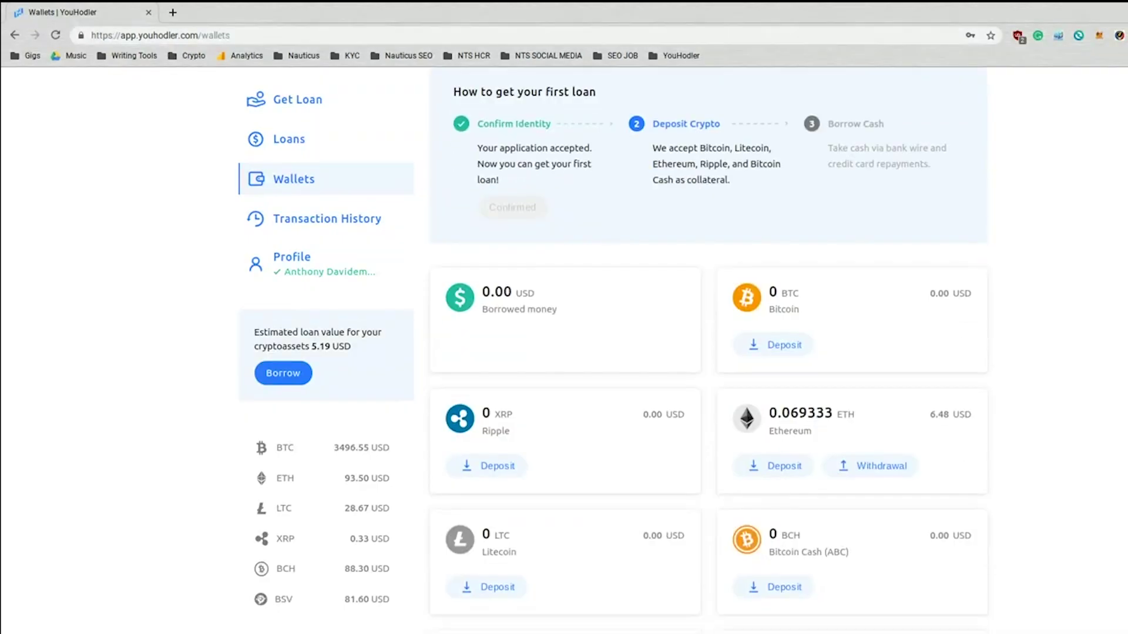
Step: Open the Ethereum deposit form, highlight its wrong-address warning, and close it
{"action": "left_click", "coordinate": [785, 468]}
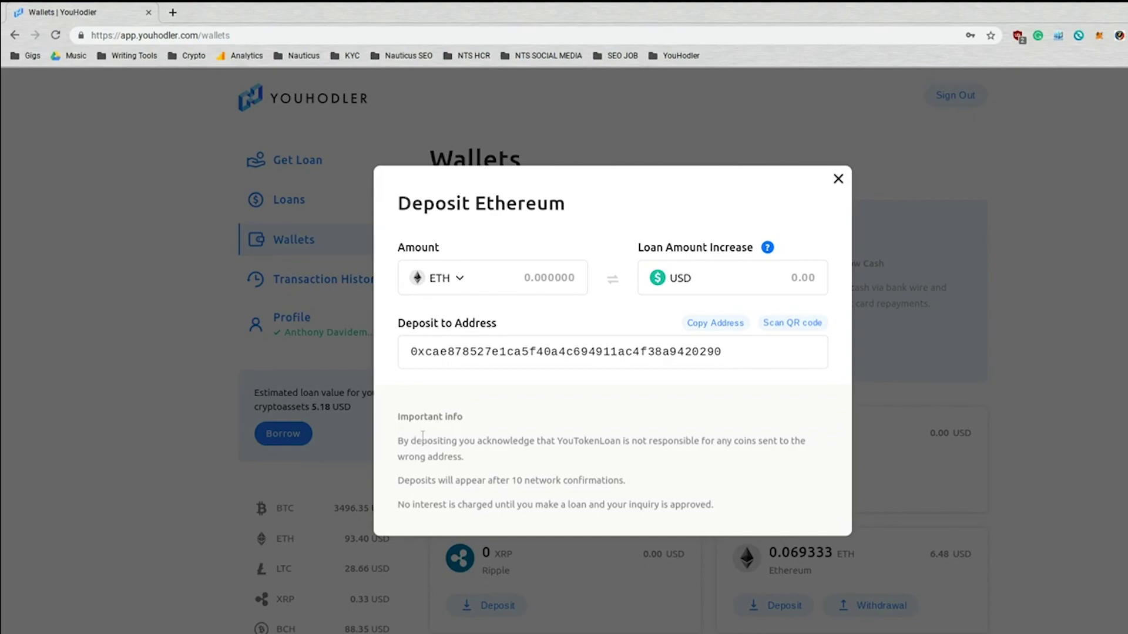
{"action": "left_click_drag", "start_coordinate": [400, 443], "coordinate": [620, 481]}
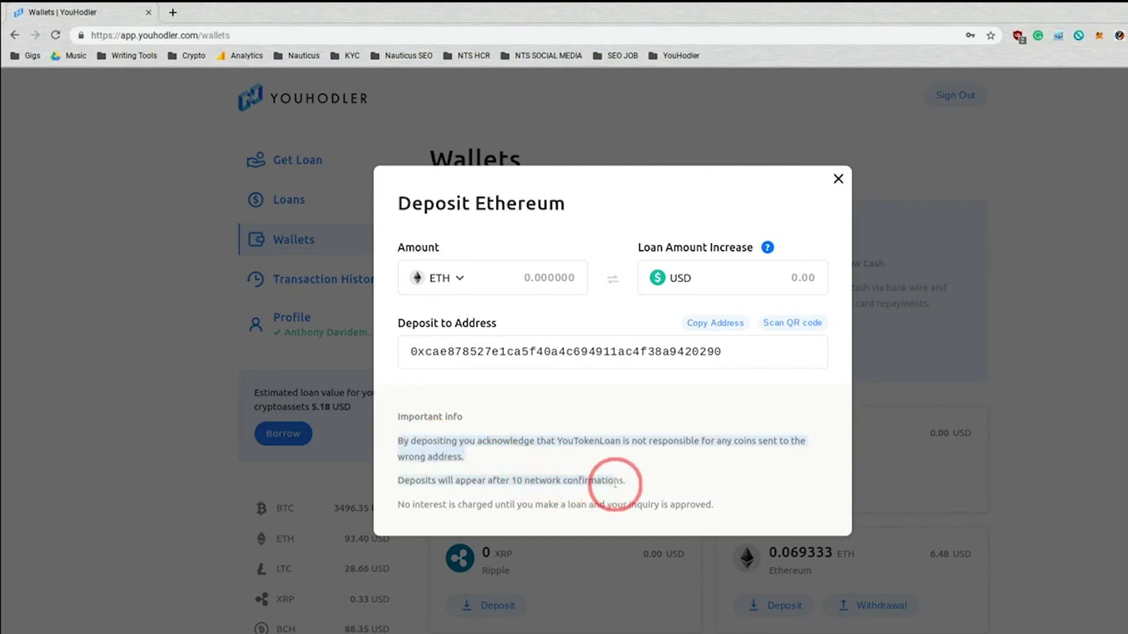
{"action": "left_click", "coordinate": [837, 181]}
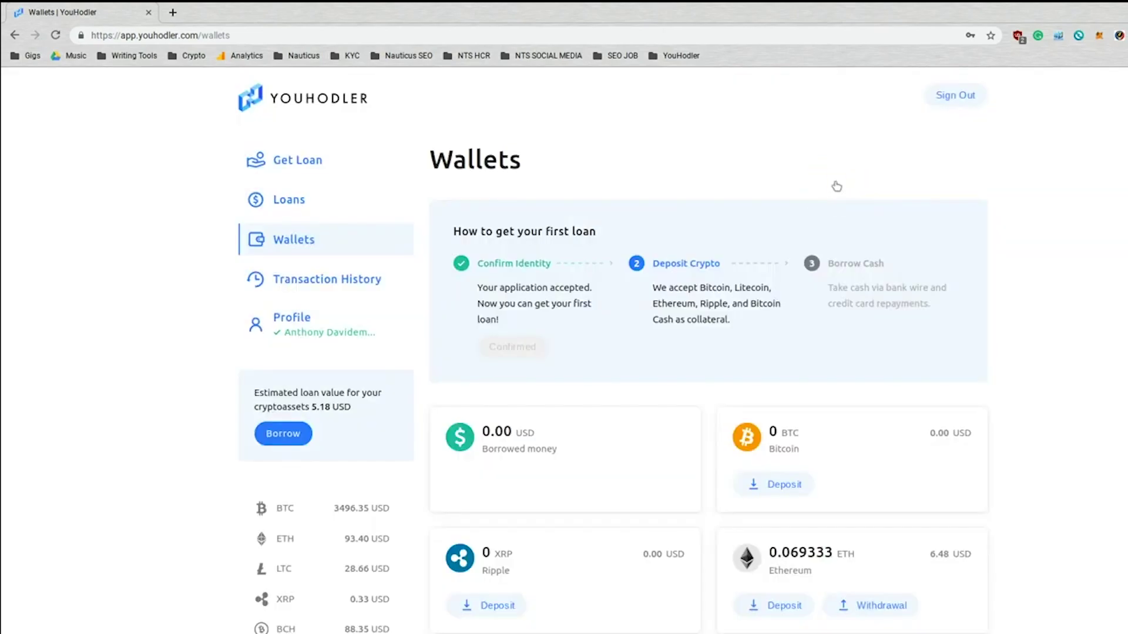
Step: Scroll the Wallets page and highlight the 0.069333 ETH Ethereum balance
{"action": "scroll", "coordinate": [876, 382], "scroll_direction": "down", "scroll_amount": 3}
{"action": "scroll", "coordinate": [876, 383], "scroll_direction": "down", "scroll_amount": 1}
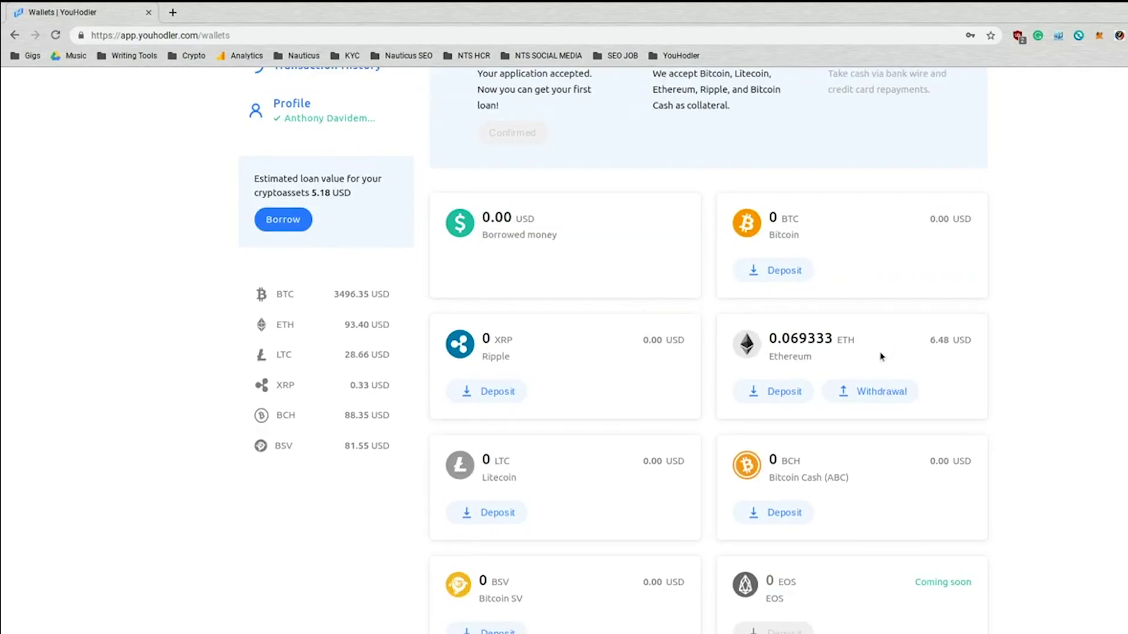
{"action": "scroll", "coordinate": [852, 382], "scroll_direction": "down", "scroll_amount": 1}
{"action": "scroll", "coordinate": [793, 458], "scroll_direction": "up", "scroll_amount": 5}
{"action": "scroll", "coordinate": [774, 490], "scroll_direction": "down", "scroll_amount": 1}
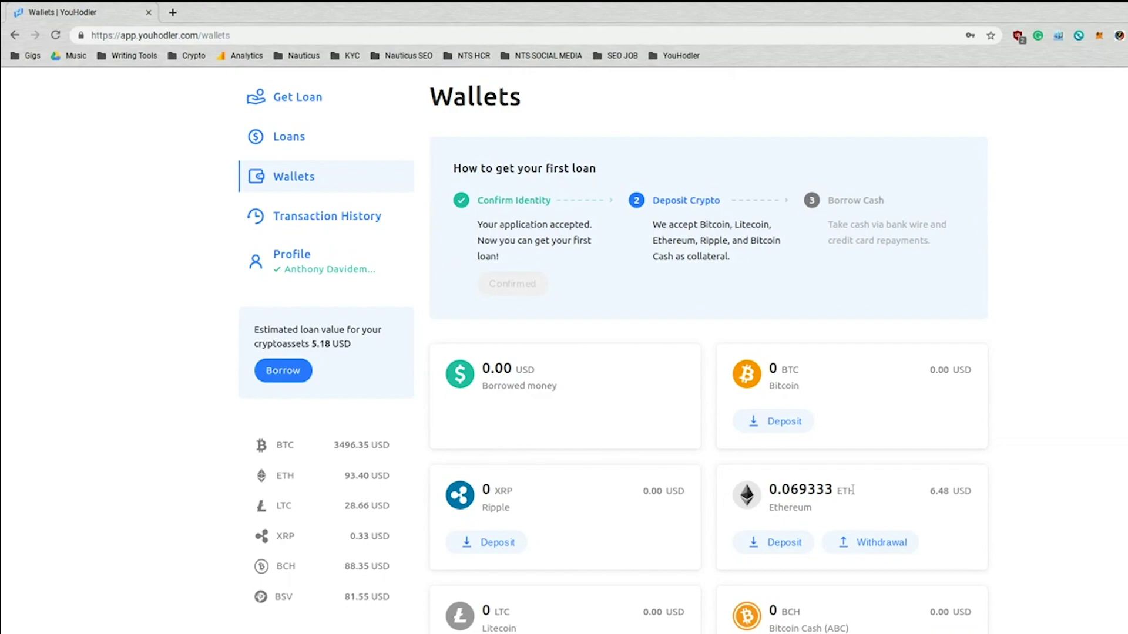
{"action": "left_click_drag", "start_coordinate": [852, 489], "coordinate": [764, 491]}
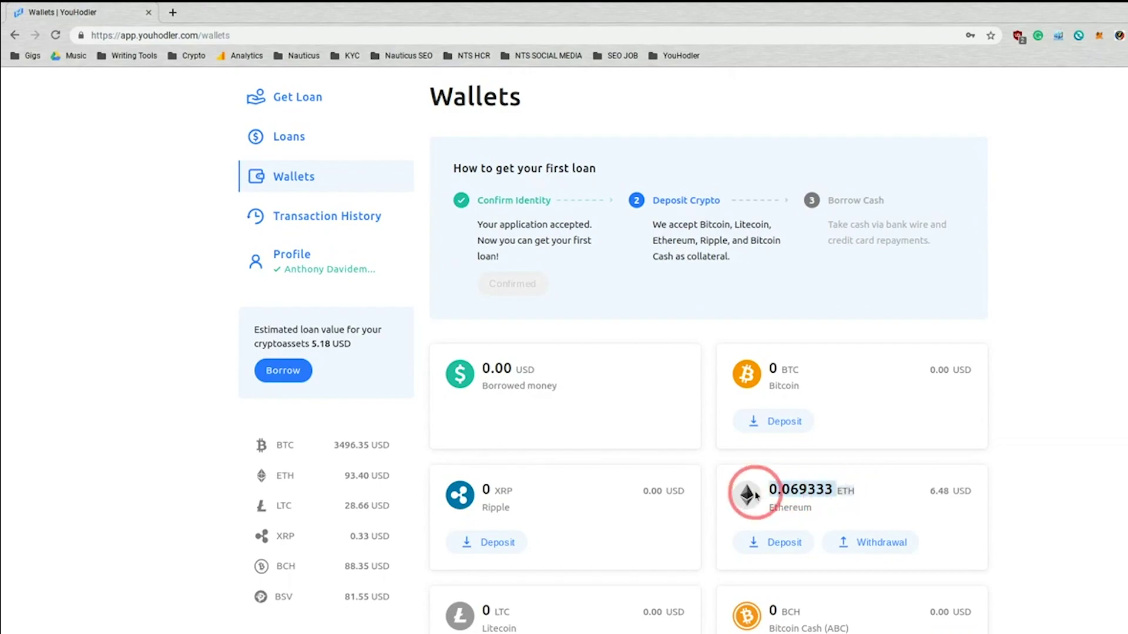
Step: Open the Get Loan form and compare the Anti-Crisis and HODLer's Favorite tariffs
{"action": "left_click", "coordinate": [317, 97]}
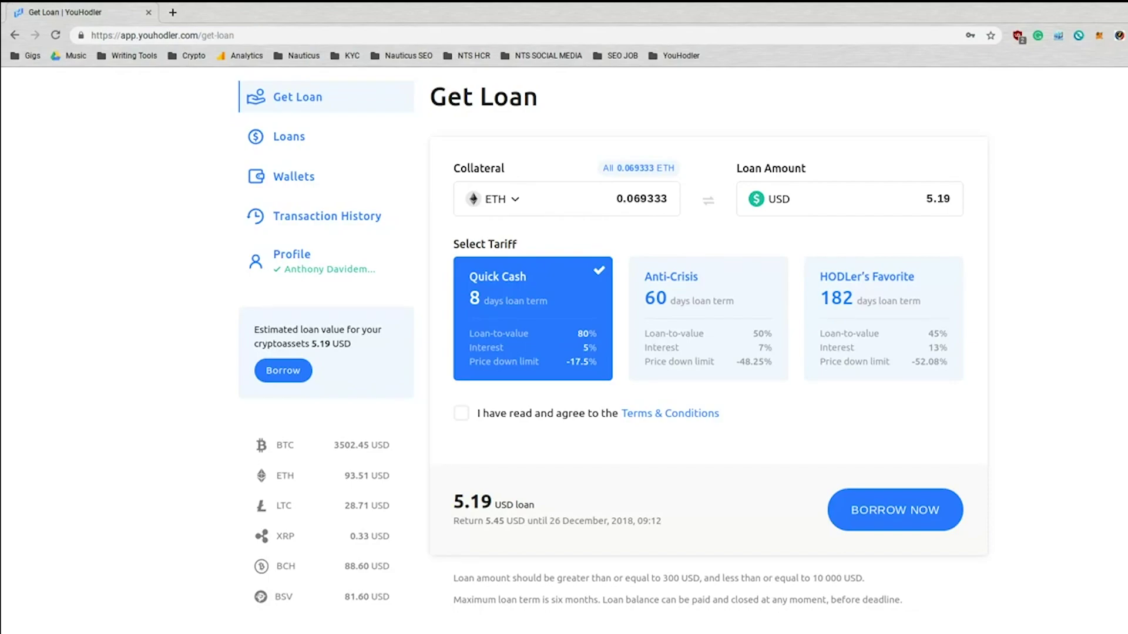
{"action": "left_click", "coordinate": [688, 359]}
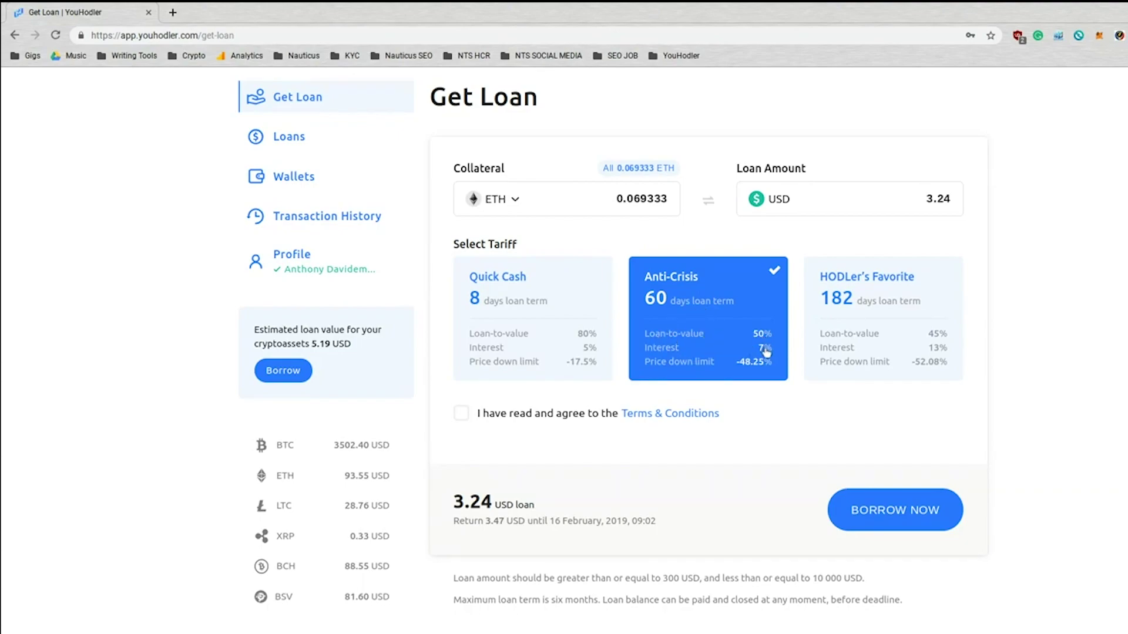
{"action": "left_click", "coordinate": [836, 356]}
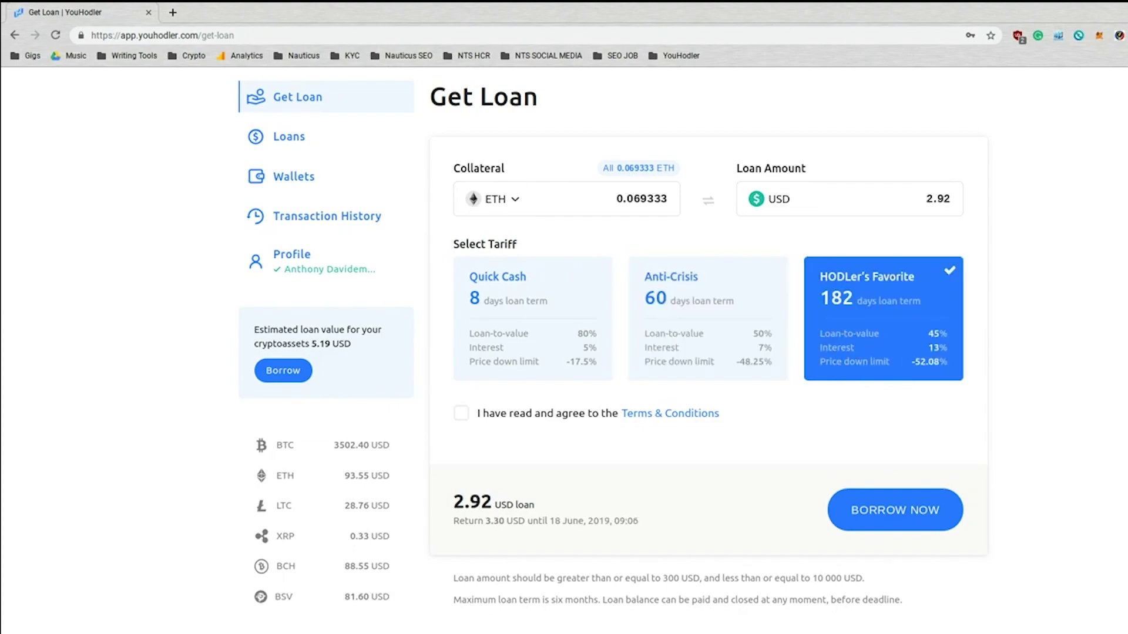
{"action": "left_click", "coordinate": [699, 359]}
{"action": "left_click", "coordinate": [871, 347]}
{"action": "left_click", "coordinate": [542, 316]}
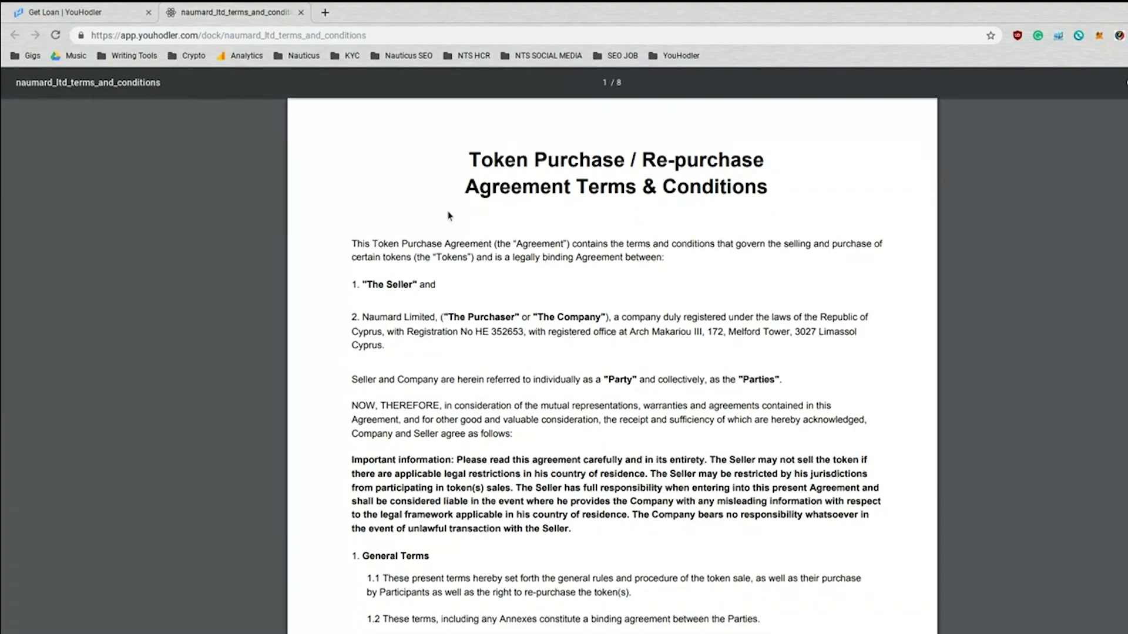
{"action": "scroll", "coordinate": [450, 217], "scroll_direction": "down", "scroll_amount": 5}
{"action": "scroll", "coordinate": [612, 353], "scroll_direction": "down", "scroll_amount": 1}
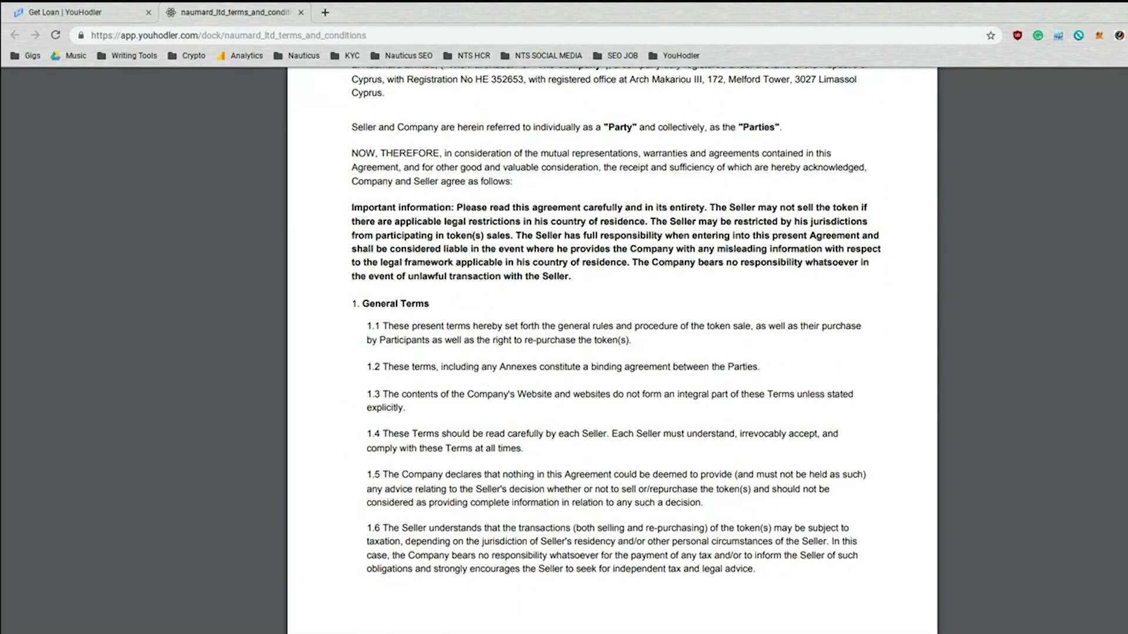
{"action": "scroll", "coordinate": [612, 350], "scroll_direction": "down", "scroll_amount": 10}
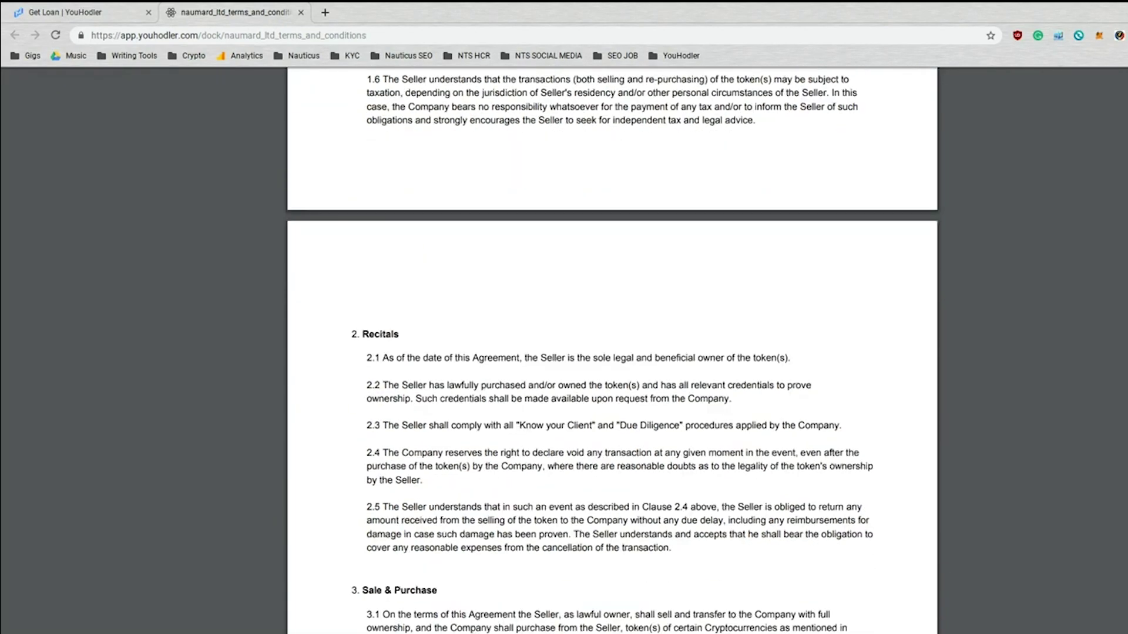
{"action": "scroll", "coordinate": [612, 350], "scroll_direction": "down", "scroll_amount": 9}
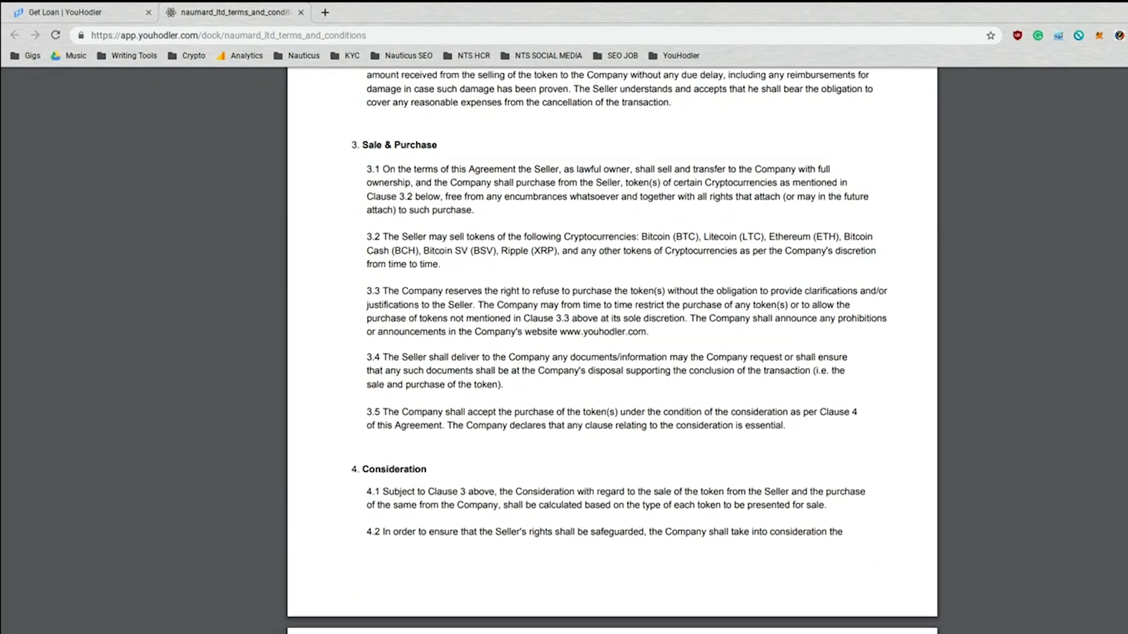
{"action": "scroll", "coordinate": [612, 350], "scroll_direction": "down", "scroll_amount": 13}
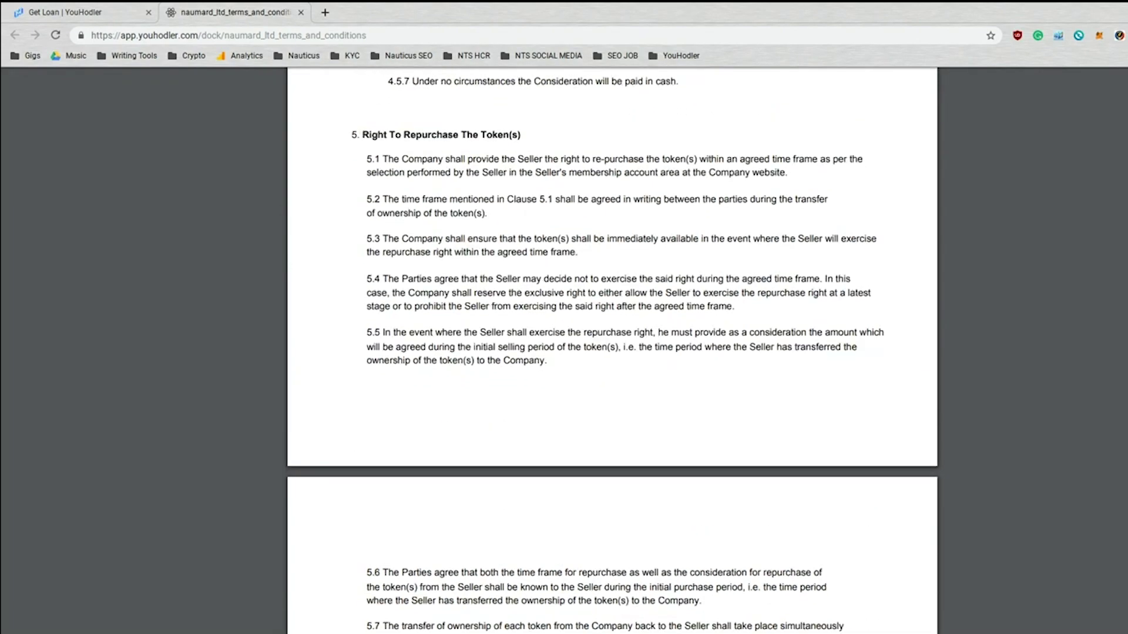
{"action": "scroll", "coordinate": [612, 349], "scroll_direction": "down", "scroll_amount": 7}
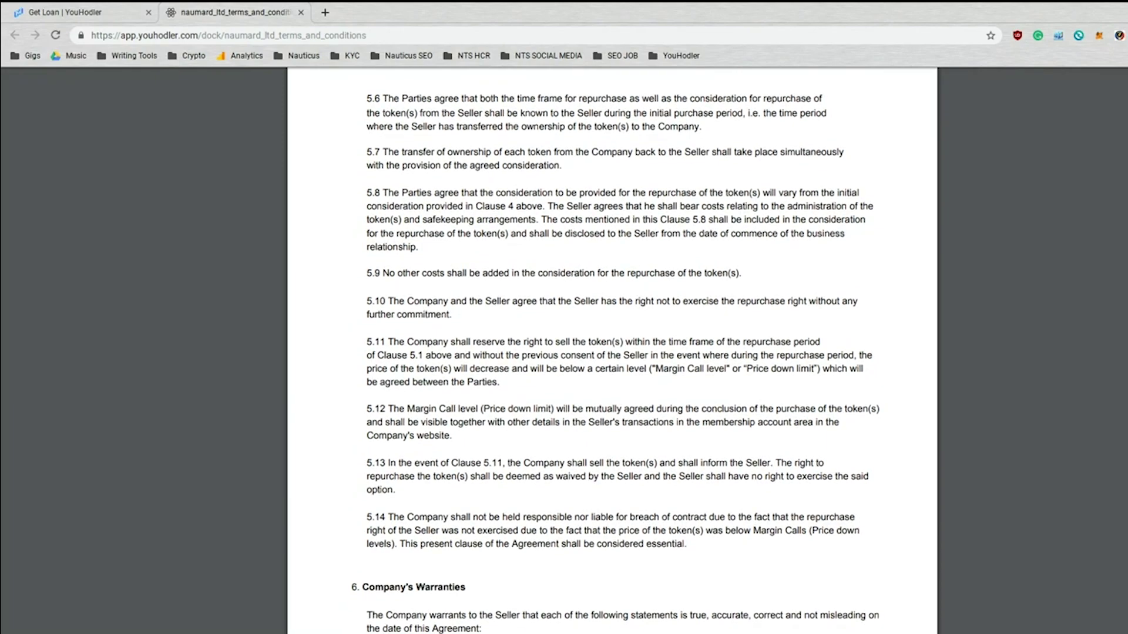
{"action": "scroll", "coordinate": [612, 350], "scroll_direction": "down", "scroll_amount": 14}
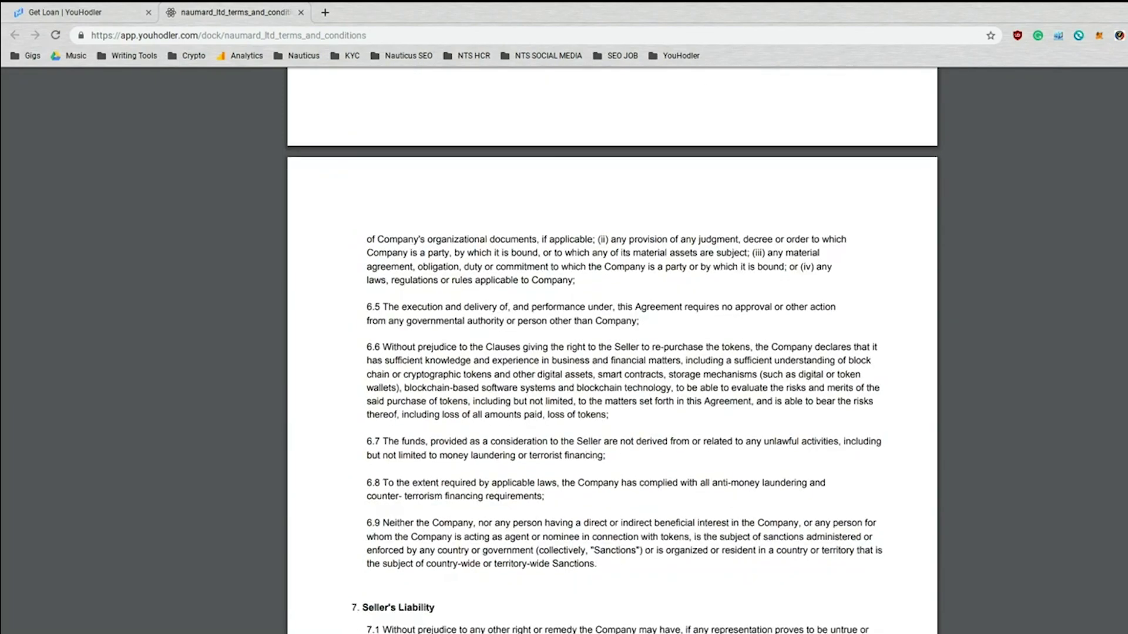
{"action": "scroll", "coordinate": [435, 193], "scroll_direction": "down", "scroll_amount": 3}
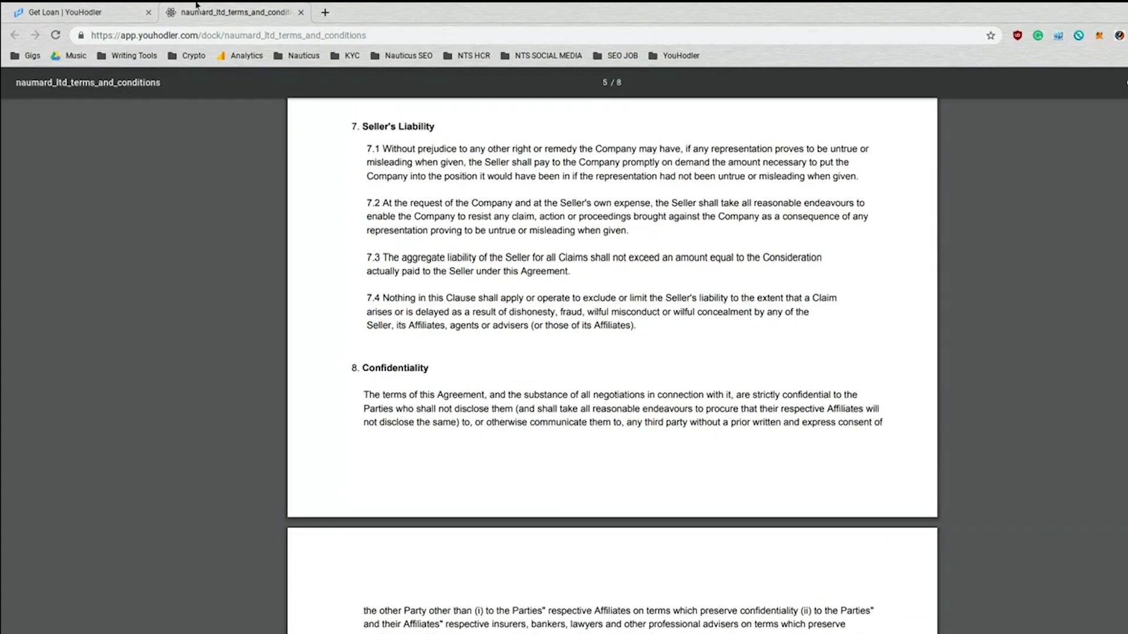
{"action": "scroll", "coordinate": [385, 283], "scroll_direction": "down", "scroll_amount": 6}
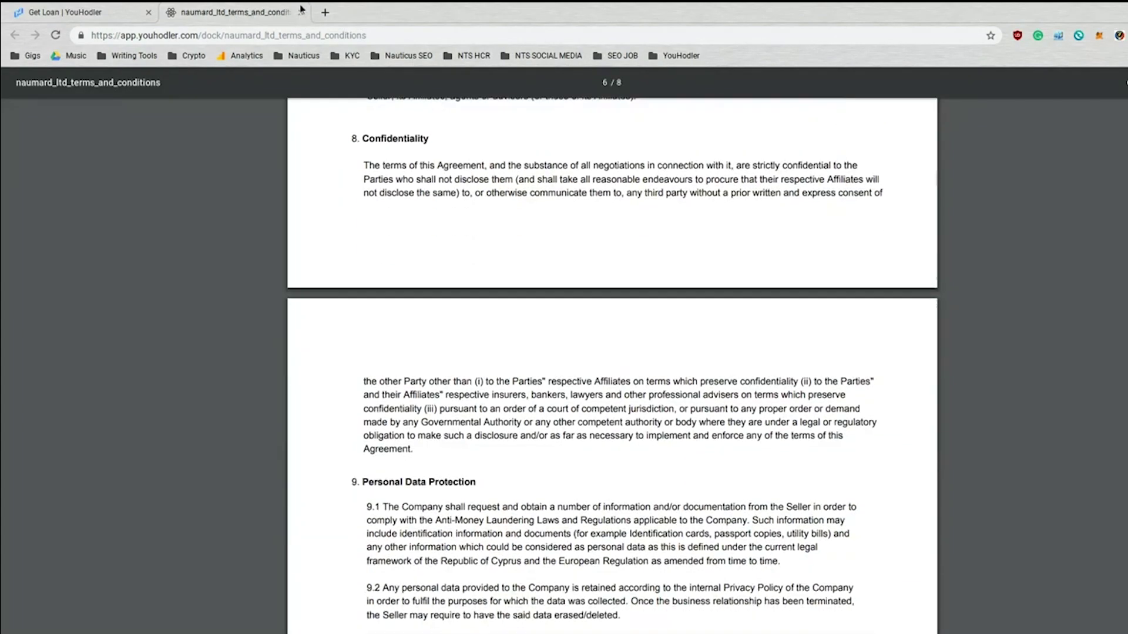
{"action": "scroll", "coordinate": [408, 468], "scroll_direction": "down", "scroll_amount": 20}
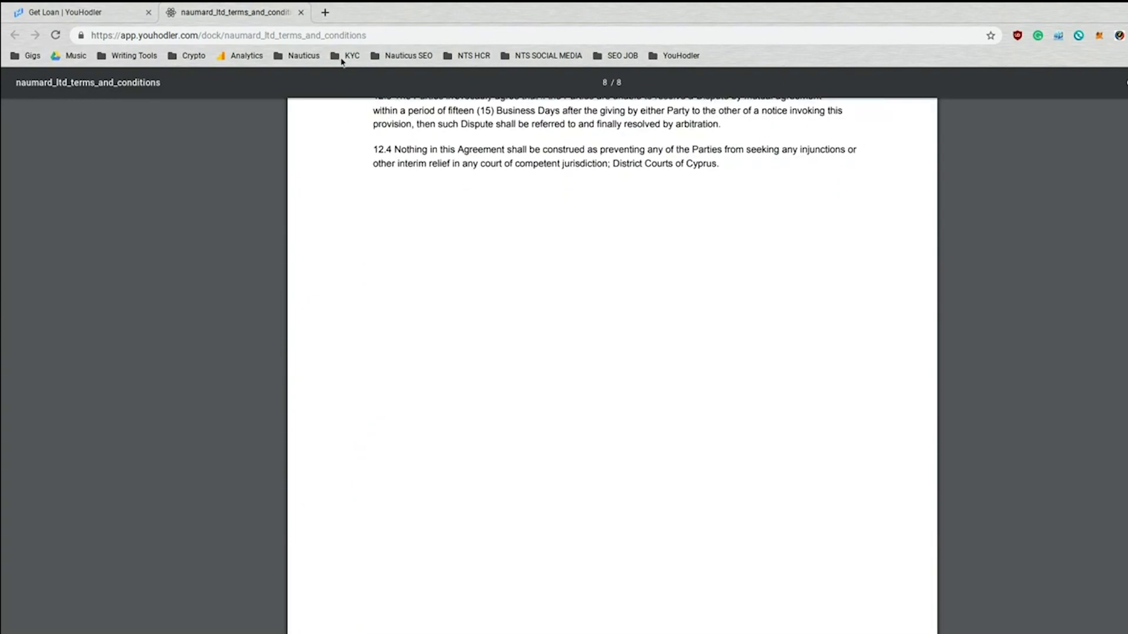
{"action": "left_click", "coordinate": [300, 13]}
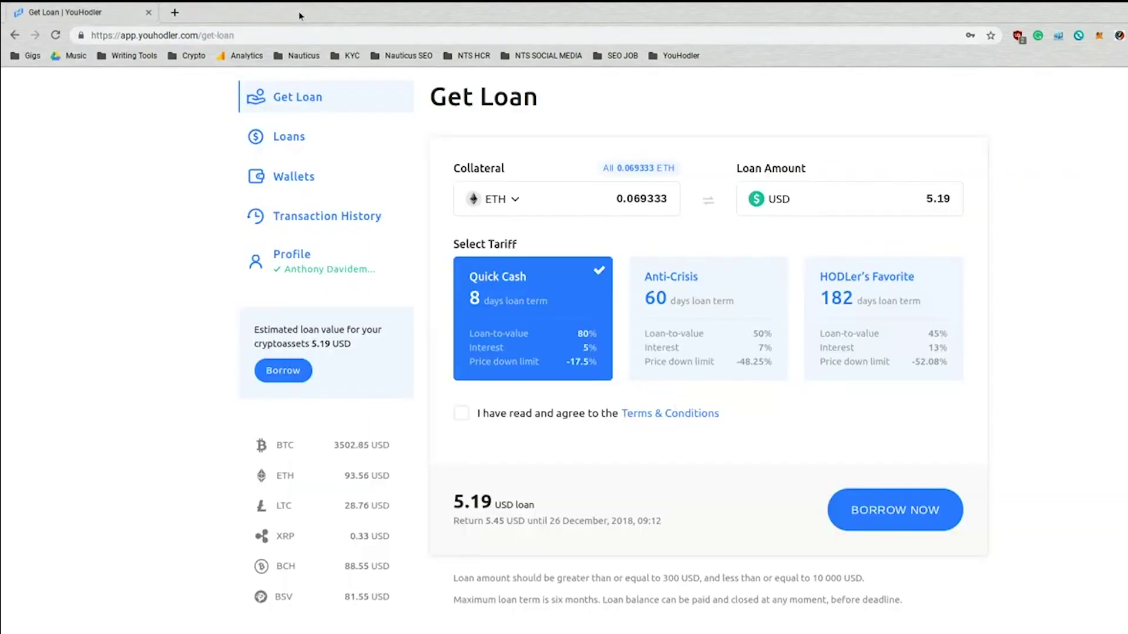
Step: Accept the Terms & Conditions, submit the 5.18 USD loan, and highlight the new loan's ID
{"action": "left_click", "coordinate": [462, 415]}
{"action": "left_click", "coordinate": [871, 516]}
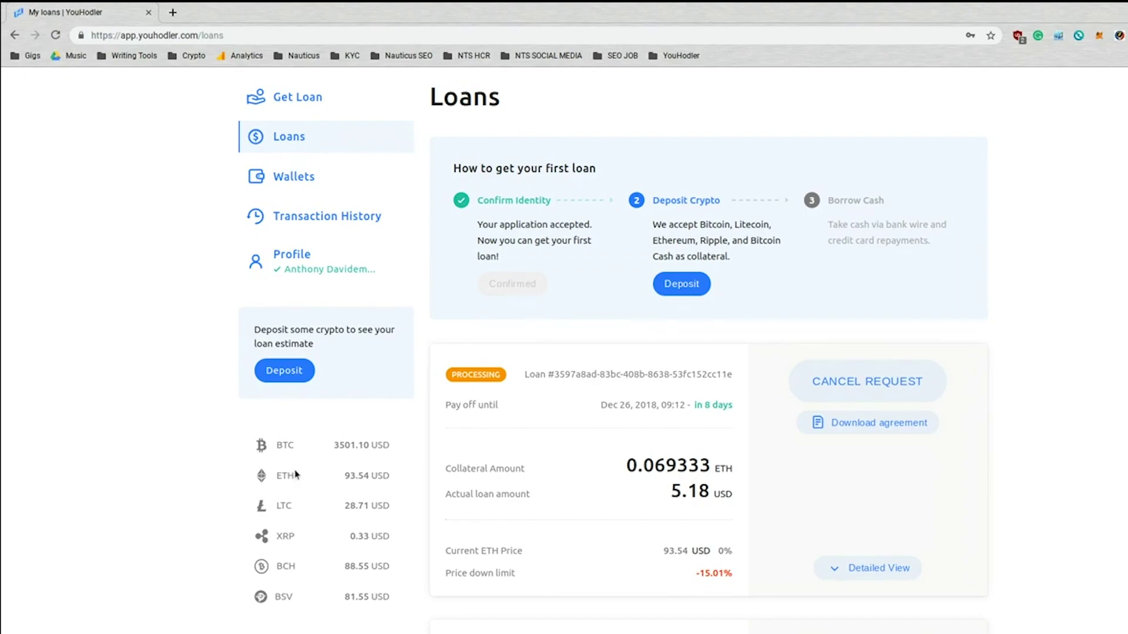
{"action": "left_click_drag", "start_coordinate": [522, 381], "coordinate": [692, 386]}
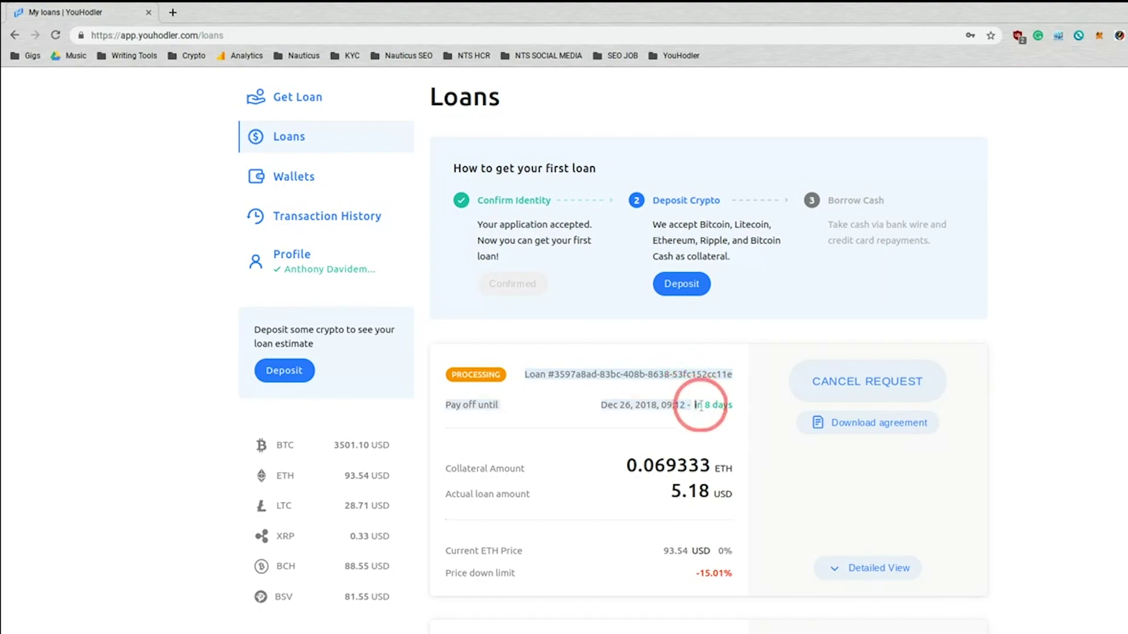
{"action": "left_click", "coordinate": [644, 434]}
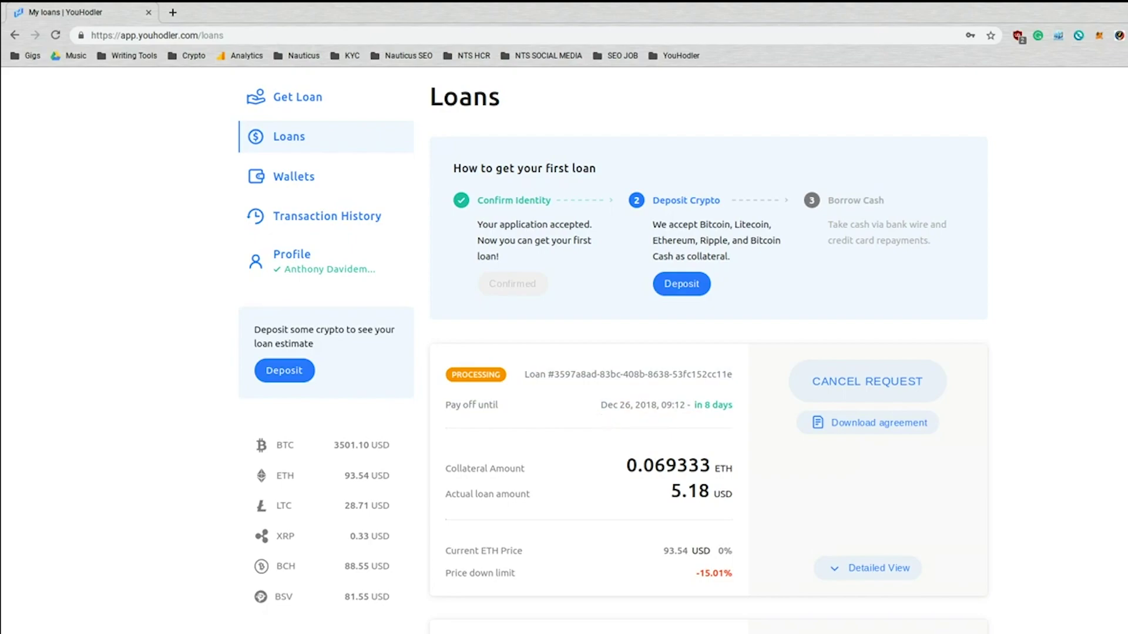
Step: Show the processing loan's detailed figures and download its loan agreement
{"action": "scroll", "coordinate": [595, 436], "scroll_direction": "down", "scroll_amount": 2}
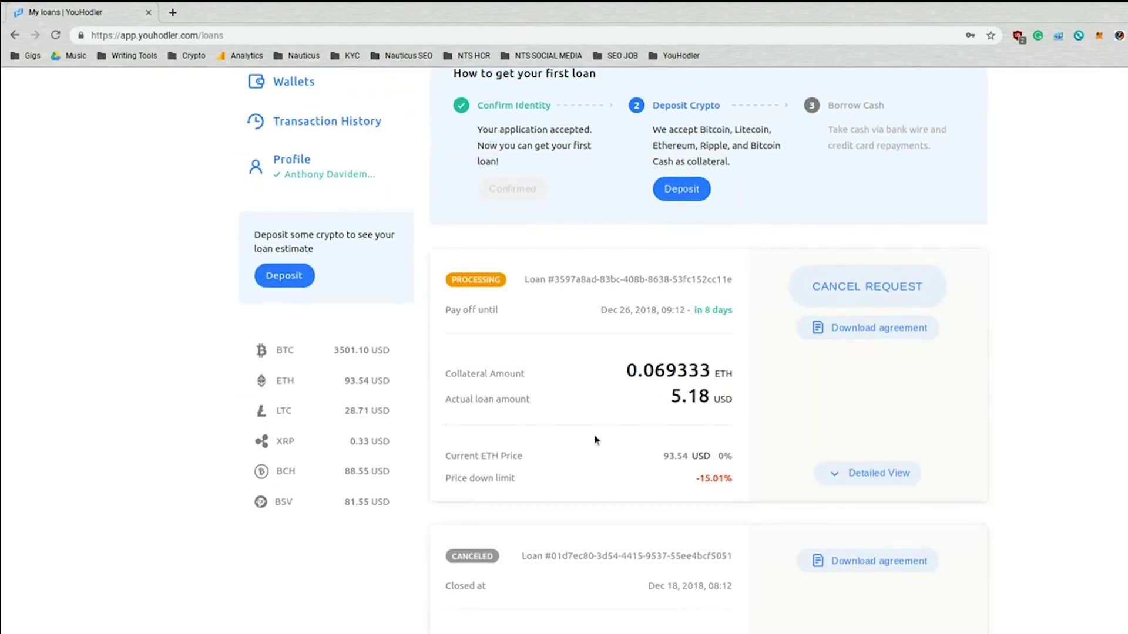
{"action": "scroll", "coordinate": [755, 373], "scroll_direction": "up", "scroll_amount": 2}
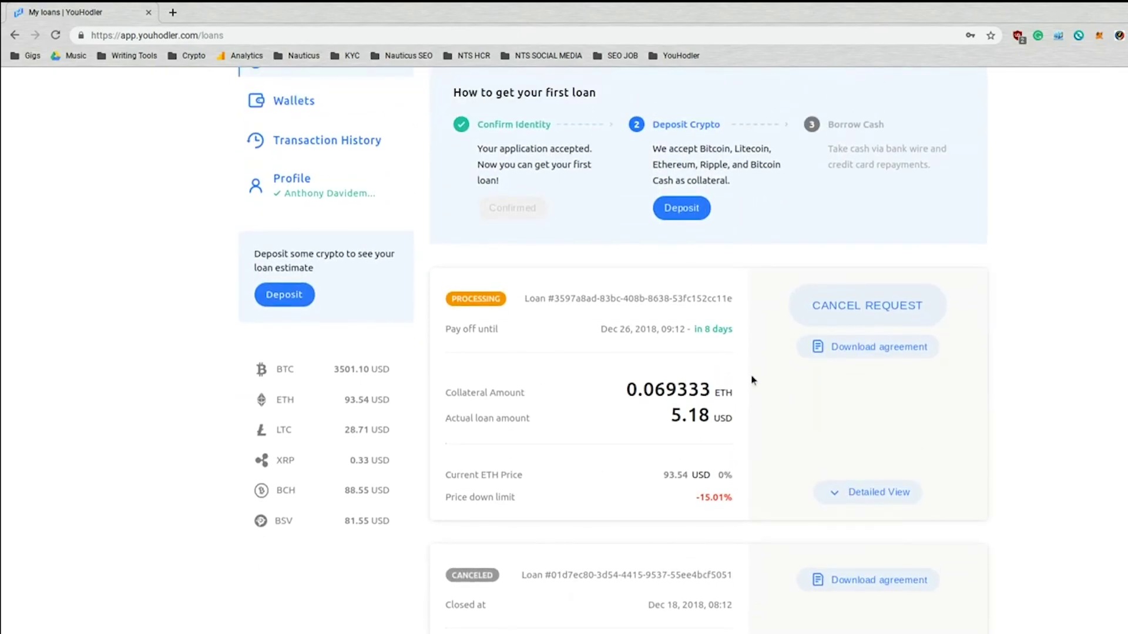
{"action": "left_click", "coordinate": [838, 552]}
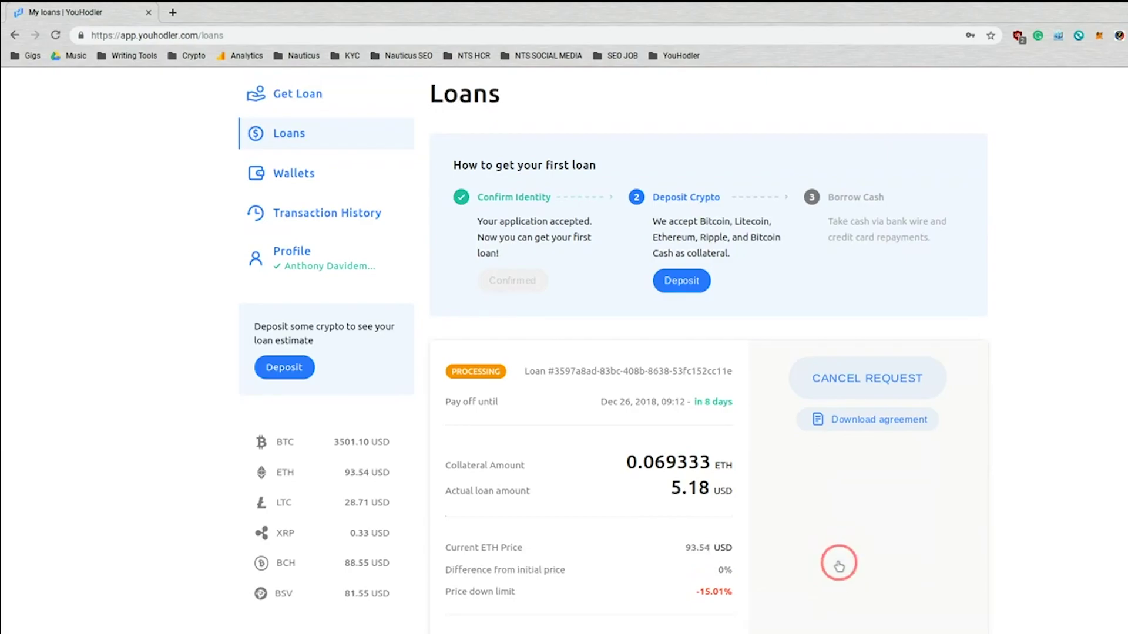
{"action": "scroll", "coordinate": [613, 346], "scroll_direction": "down", "scroll_amount": 1}
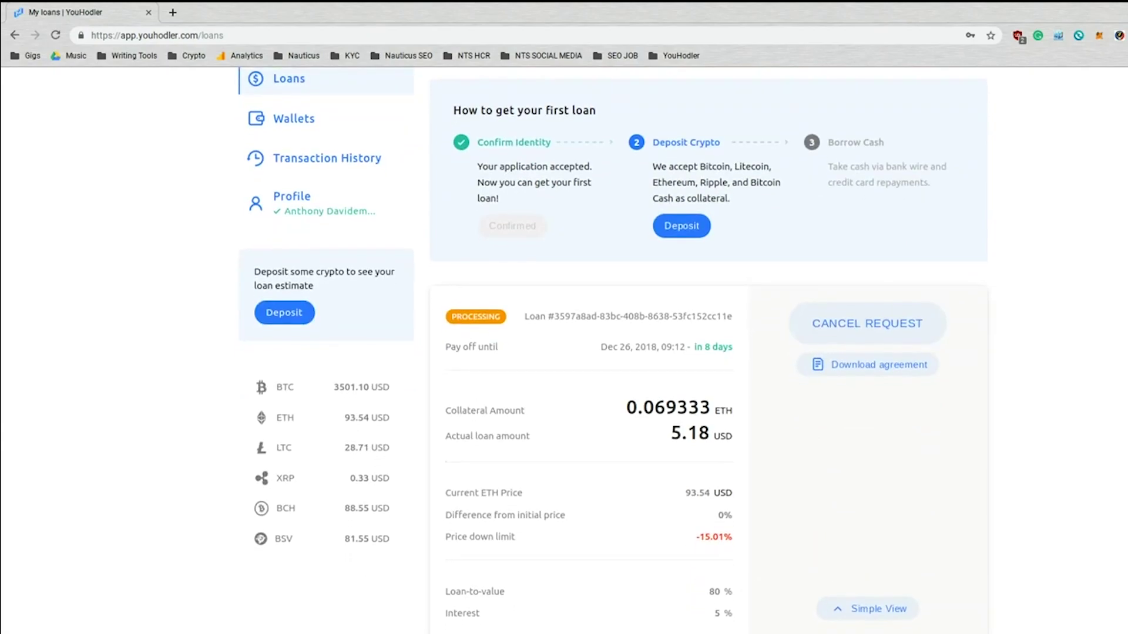
{"action": "left_click", "coordinate": [879, 378]}
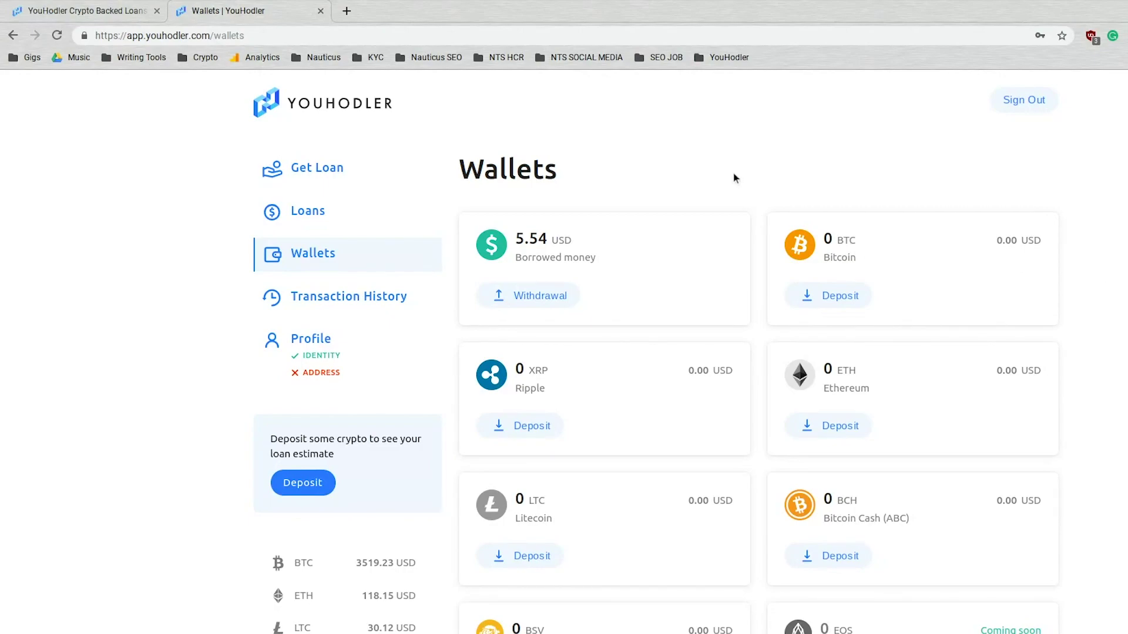
Step: Open the withdrawal options for the 5.54 USD on the Borrowed money card
{"action": "scroll", "coordinate": [735, 178], "scroll_direction": "down", "scroll_amount": 5}
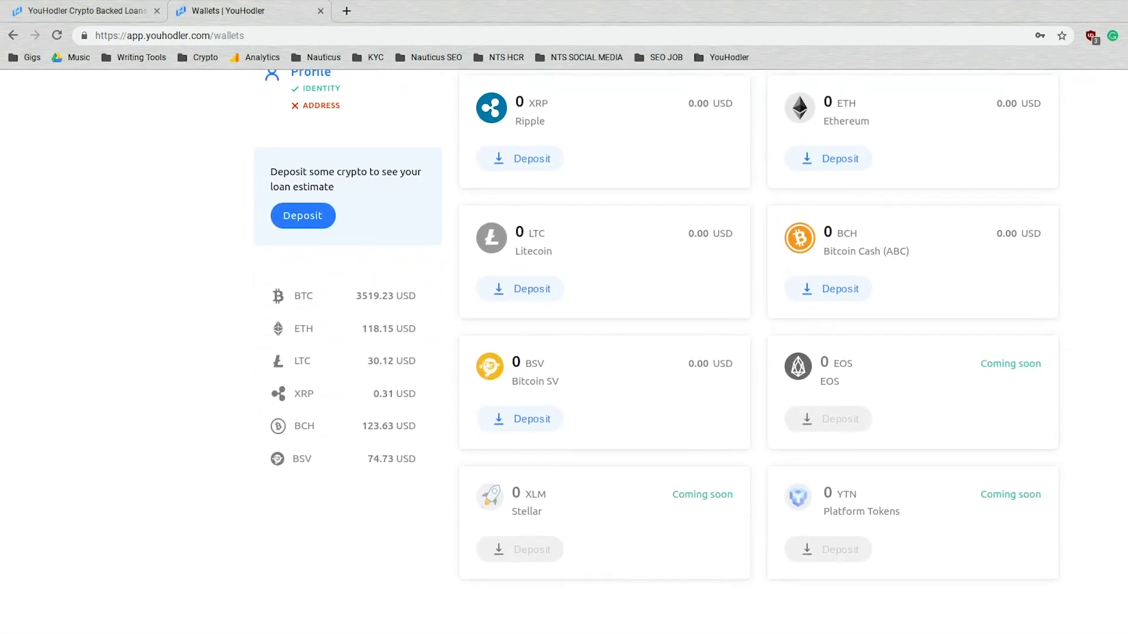
{"action": "scroll", "coordinate": [659, 387], "scroll_direction": "up", "scroll_amount": 1}
{"action": "scroll", "coordinate": [660, 387], "scroll_direction": "up", "scroll_amount": 3}
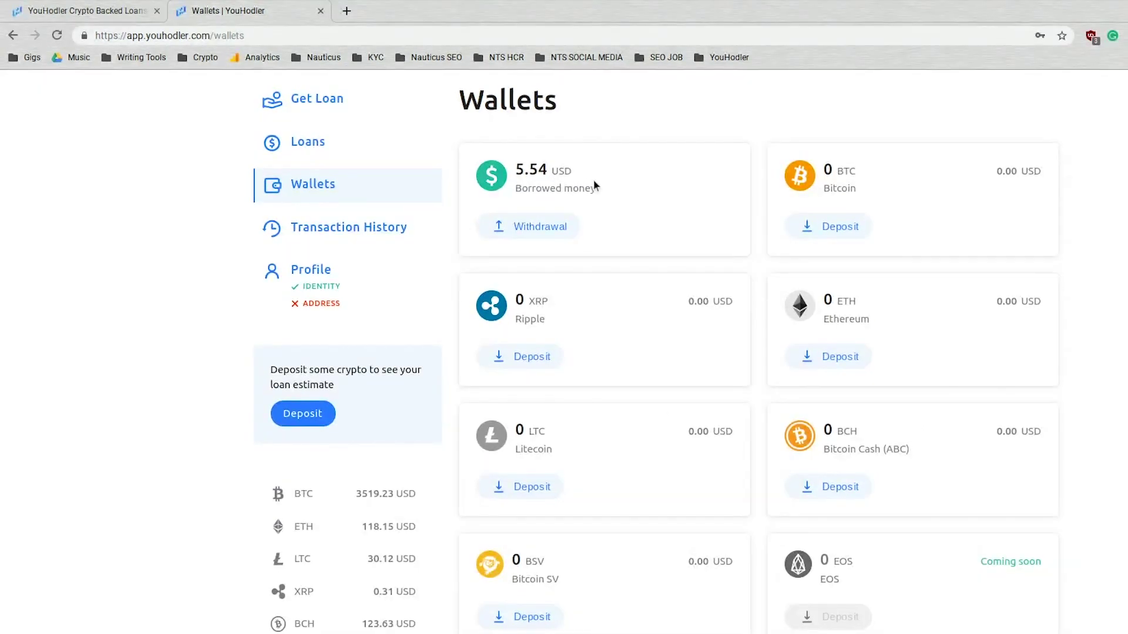
{"action": "scroll", "coordinate": [595, 186], "scroll_direction": "up", "scroll_amount": 1}
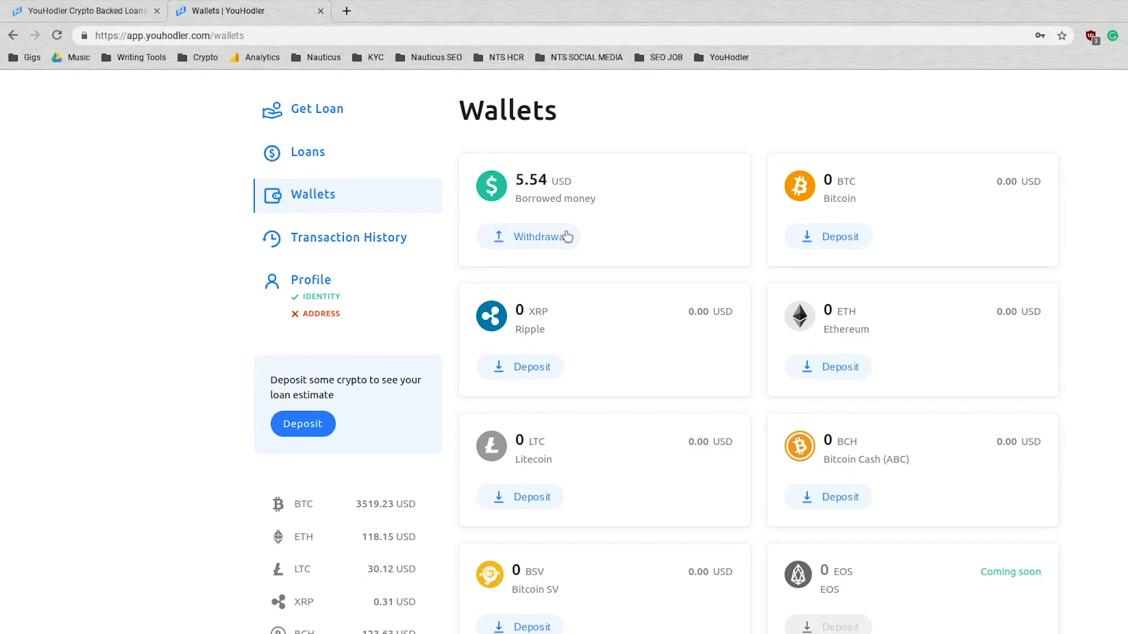
{"action": "left_click", "coordinate": [567, 237]}
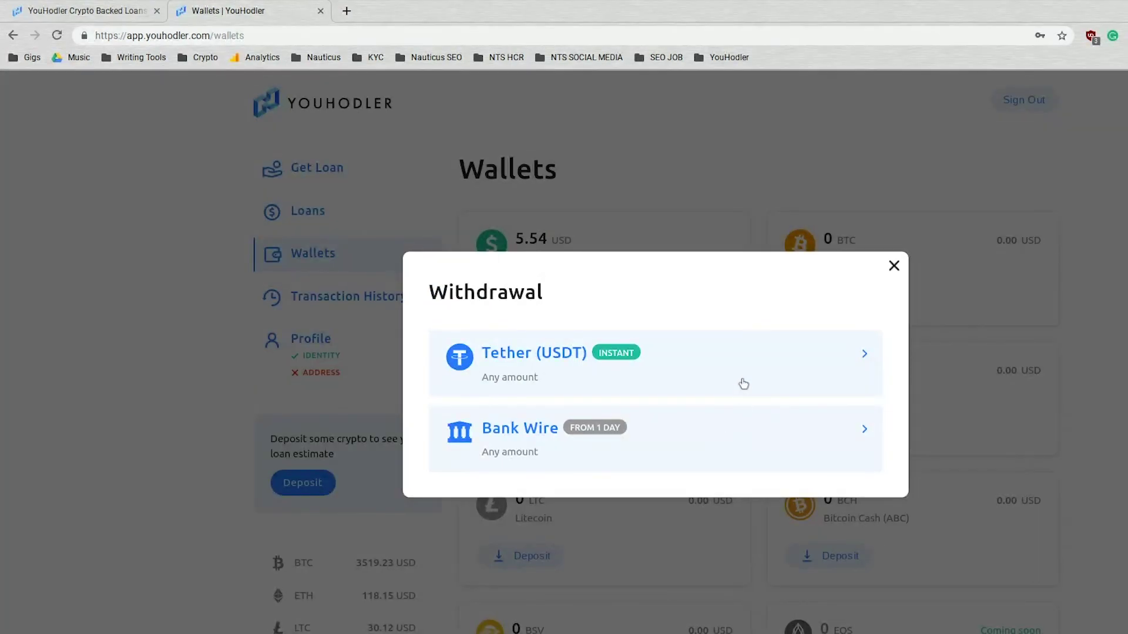
Step: Choose Tether withdrawal and fill in the full 5.54 USD balance, receiving 5.54 USDT
{"action": "left_click", "coordinate": [744, 383]}
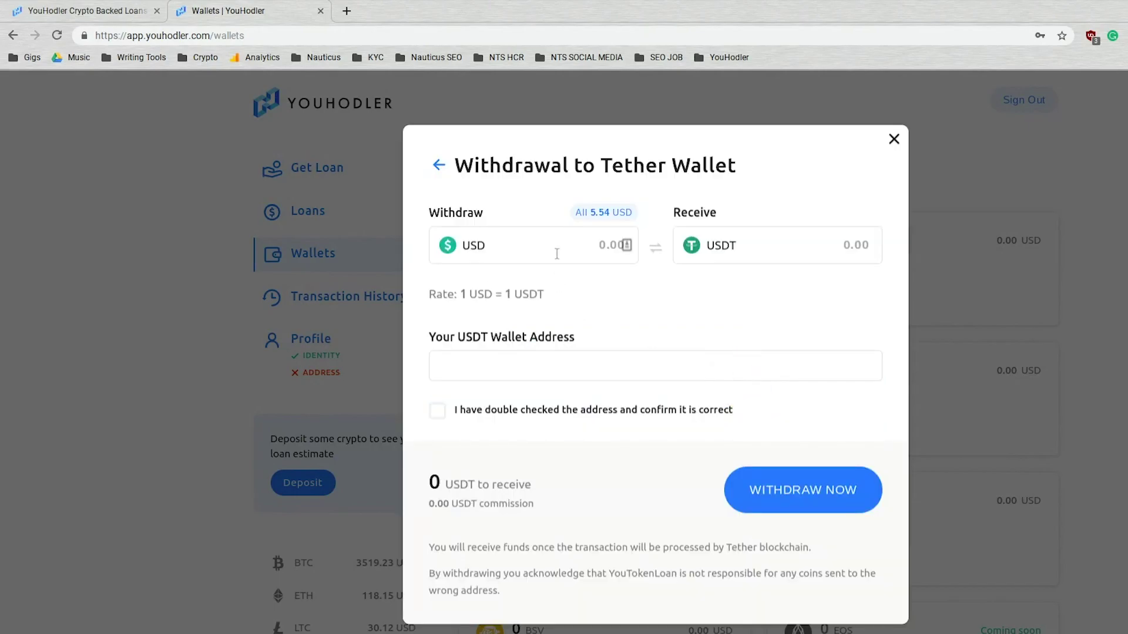
{"action": "left_click", "coordinate": [557, 251]}
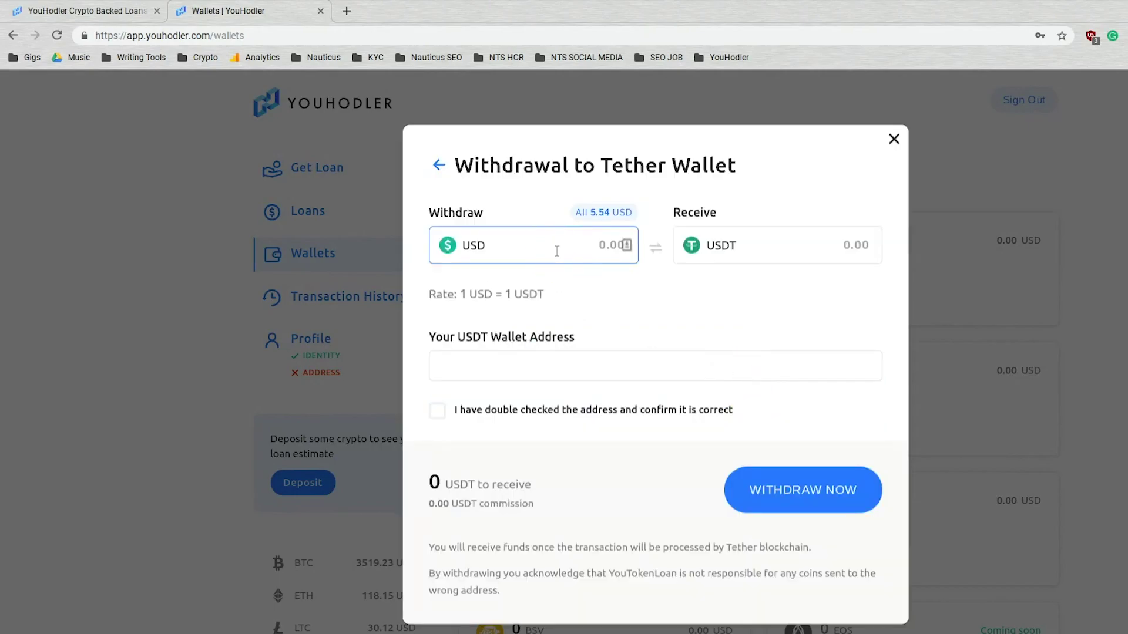
{"action": "left_click", "coordinate": [586, 217]}
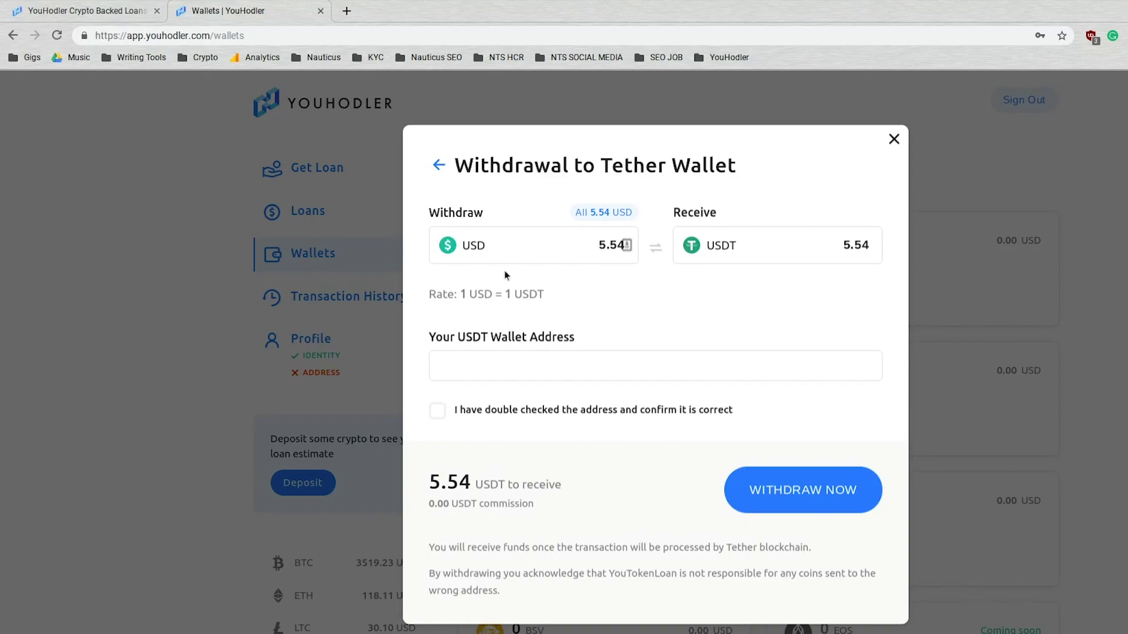
Step: Enter a USDT wallet address and tick the address-confirmation checkbox
{"action": "left_click", "coordinate": [581, 358]}
{"action": "type", "text": "fjdisjd"}
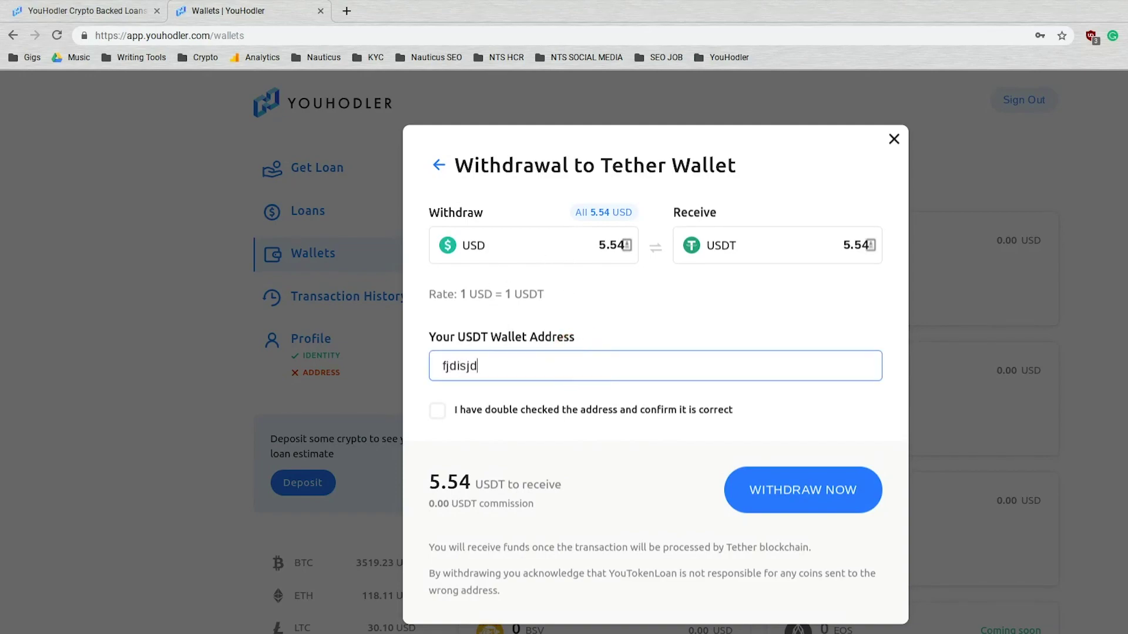
{"action": "type", "text": "84745"}
{"action": "left_click", "coordinate": [437, 411]}
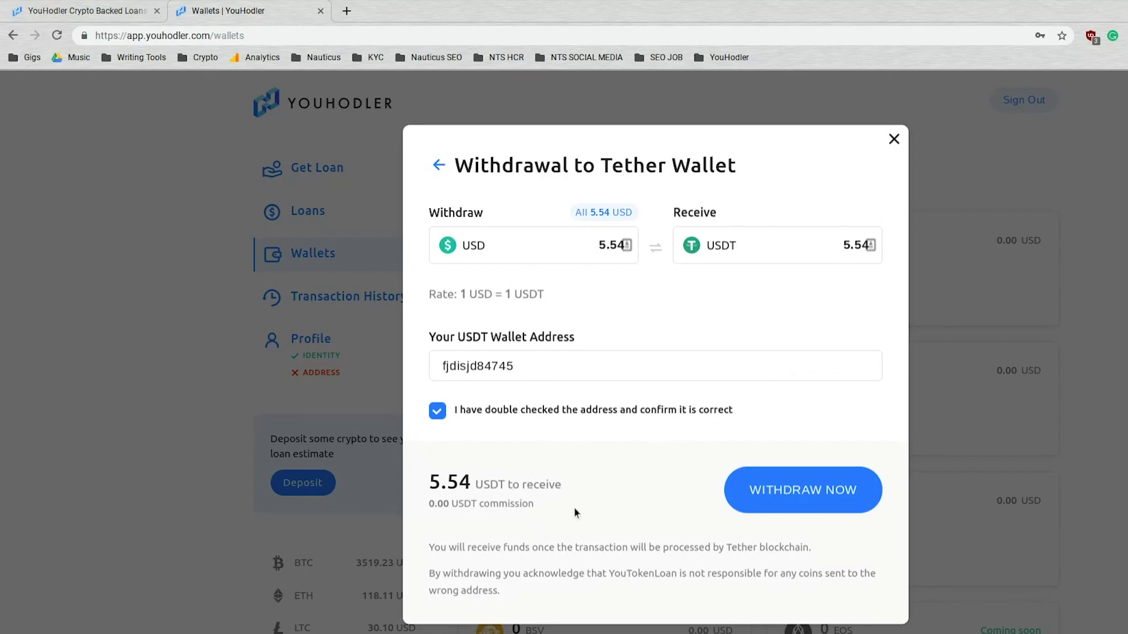
{"action": "left_click_drag", "start_coordinate": [564, 506], "coordinate": [432, 500]}
{"action": "left_click", "coordinate": [568, 489]}
Step: Switch to Bank Wire withdrawal with USD as the payout currency
{"action": "left_click", "coordinate": [441, 166]}
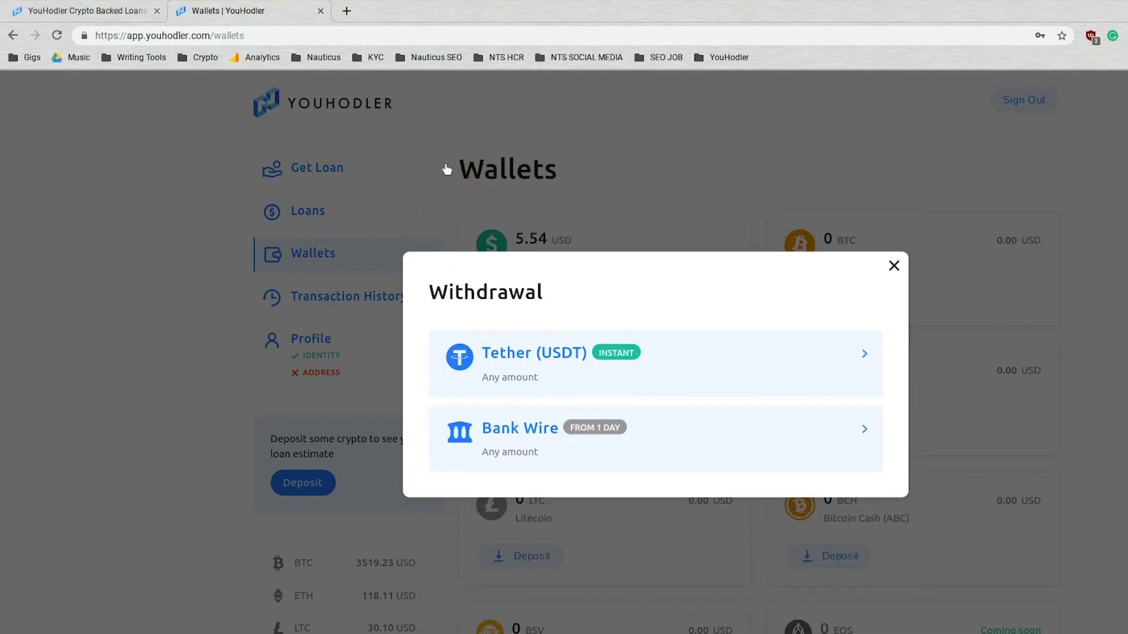
{"action": "left_click", "coordinate": [760, 448]}
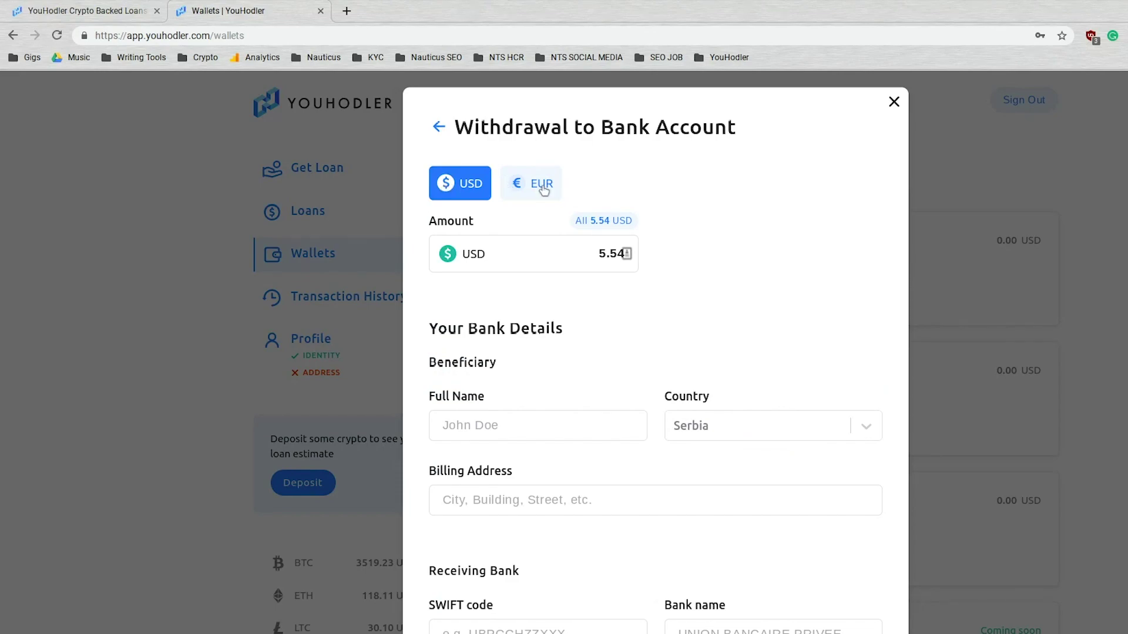
{"action": "left_click", "coordinate": [543, 188]}
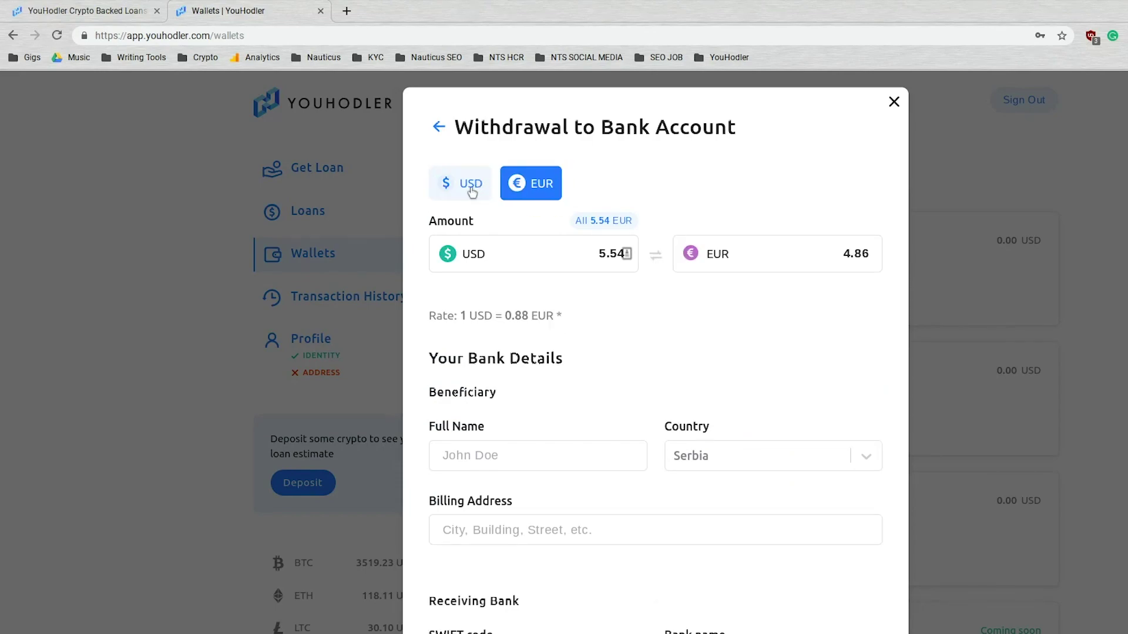
{"action": "left_click", "coordinate": [472, 188]}
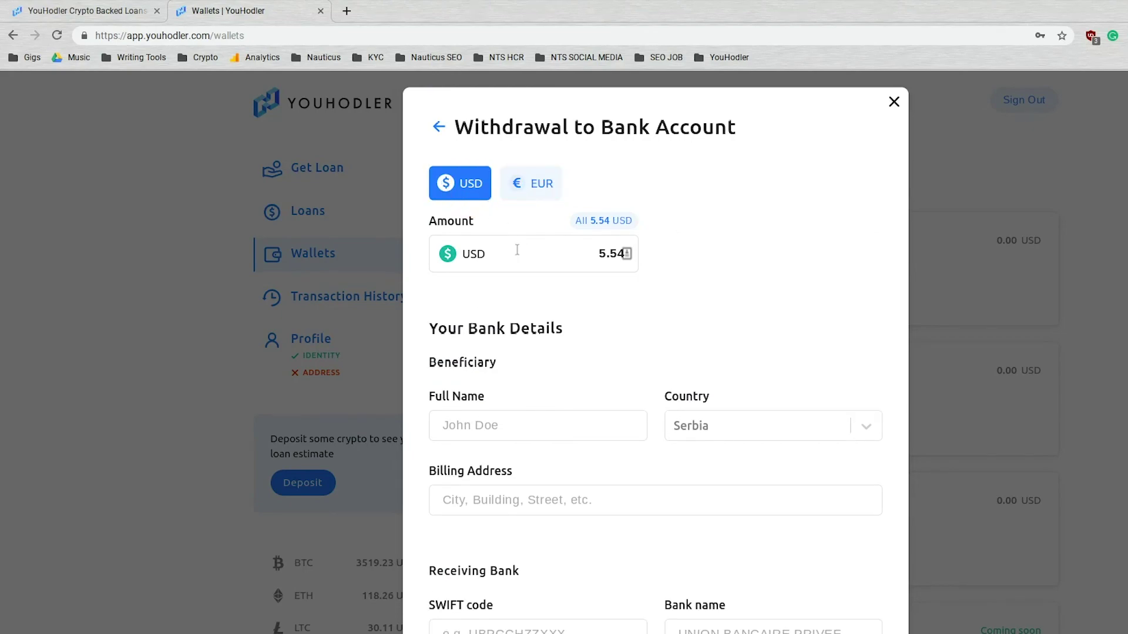
Step: Look through the bank details form, leaving Full Name empty
{"action": "scroll", "coordinate": [632, 210], "scroll_direction": "down", "scroll_amount": 2}
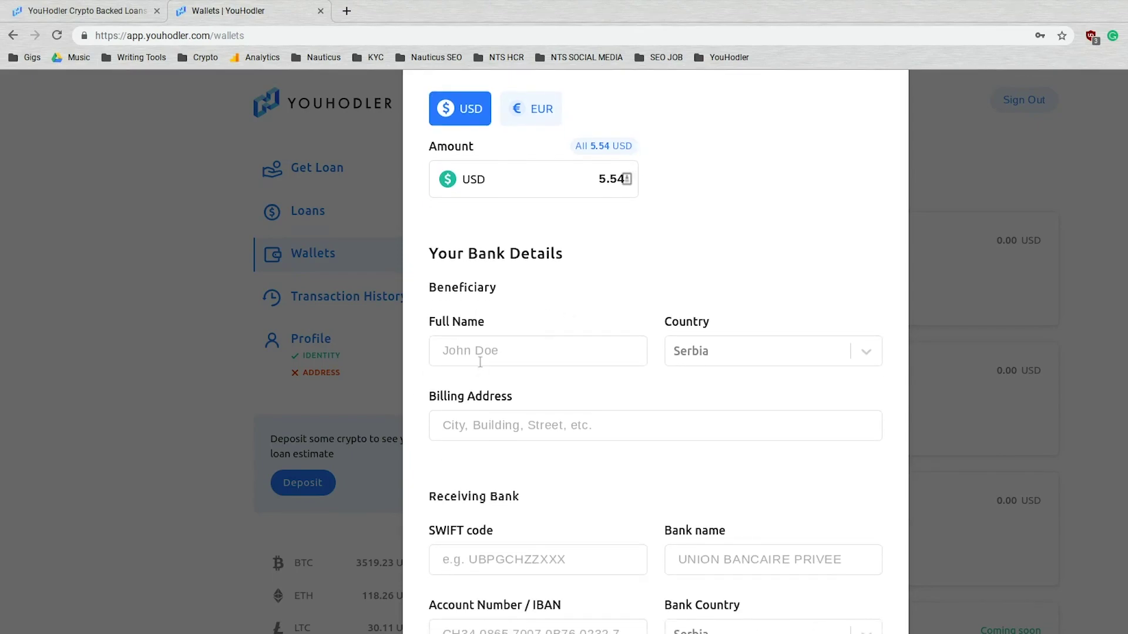
{"action": "left_click", "coordinate": [480, 362]}
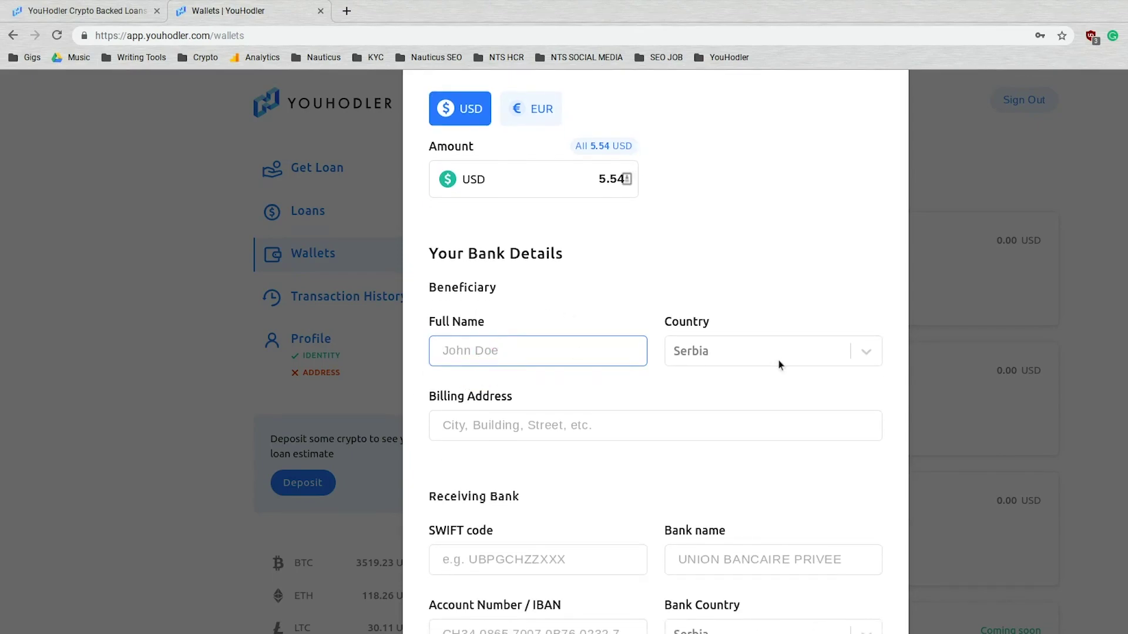
{"action": "scroll", "coordinate": [470, 438], "scroll_direction": "down", "scroll_amount": 2}
{"action": "scroll", "coordinate": [470, 439], "scroll_direction": "down", "scroll_amount": 2}
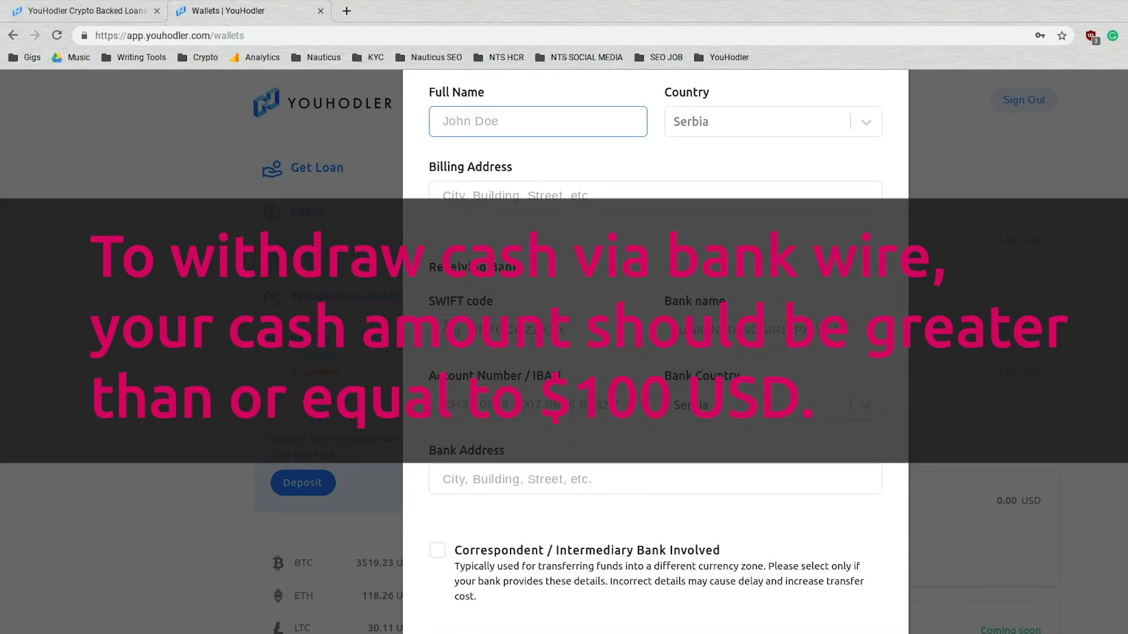
{"action": "left_click", "coordinate": [428, 276]}
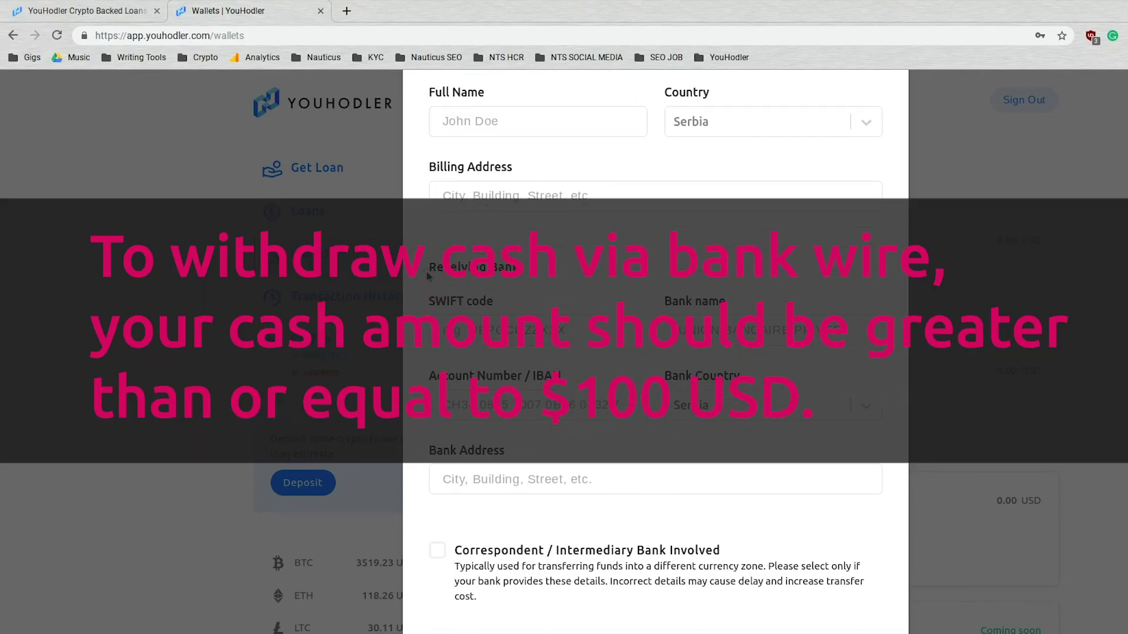
{"action": "scroll", "coordinate": [652, 429], "scroll_direction": "down", "scroll_amount": 3}
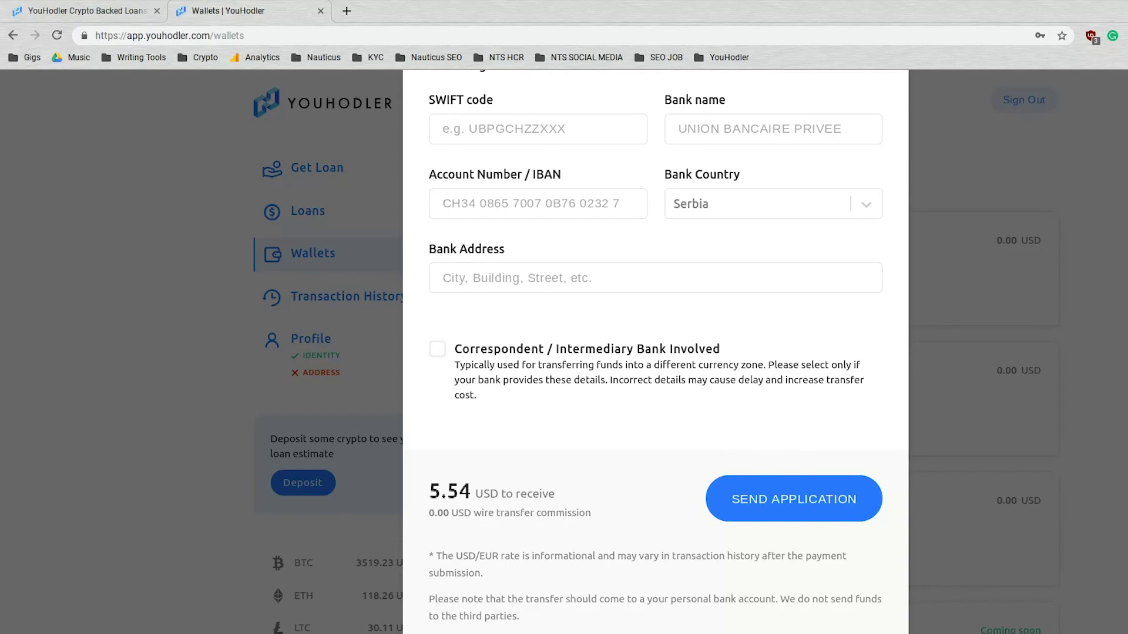
{"action": "scroll", "coordinate": [534, 575], "scroll_direction": "up", "scroll_amount": 2}
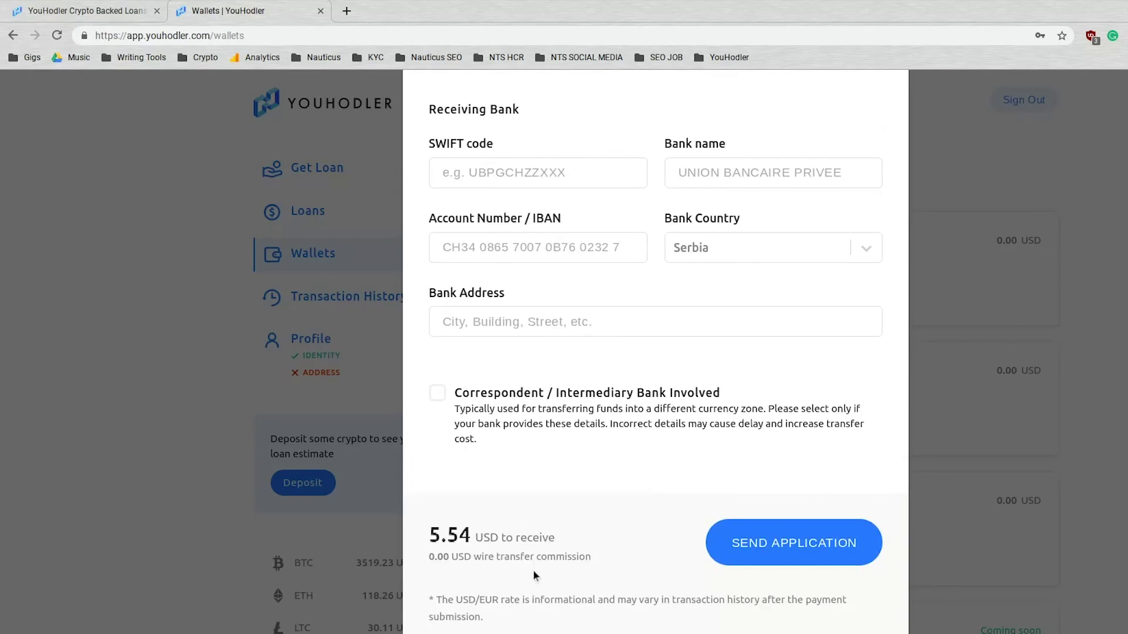
{"action": "scroll", "coordinate": [535, 576], "scroll_direction": "up", "scroll_amount": 6}
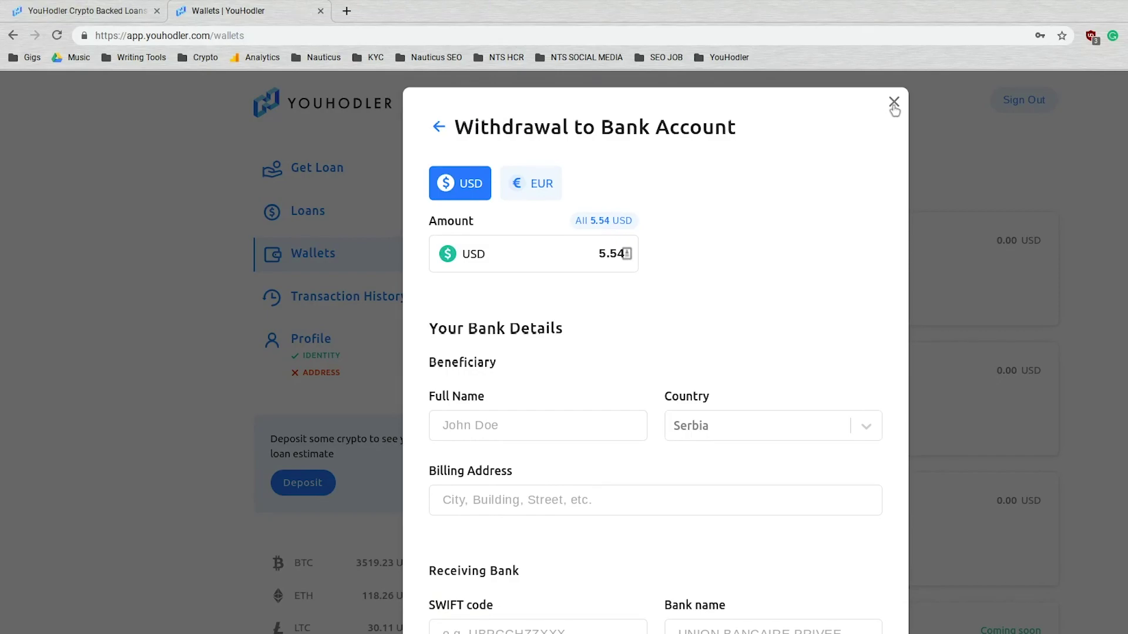
Step: Close the bank withdrawal form and scroll down the Profile page
{"action": "left_click", "coordinate": [893, 104]}
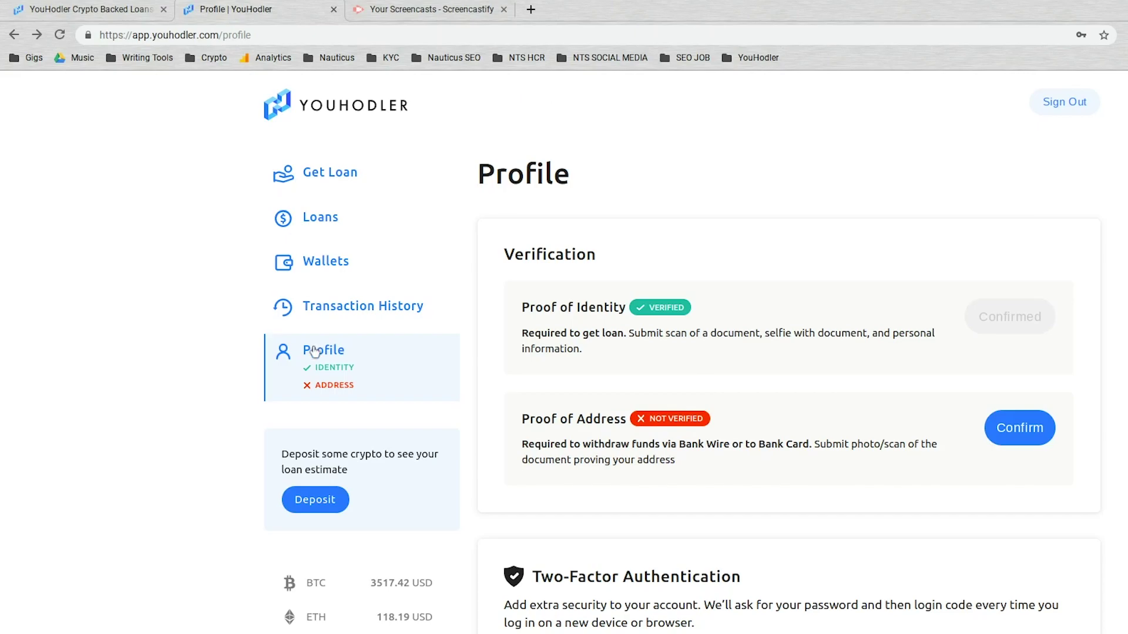
{"action": "scroll", "coordinate": [623, 417], "scroll_direction": "down", "scroll_amount": 5}
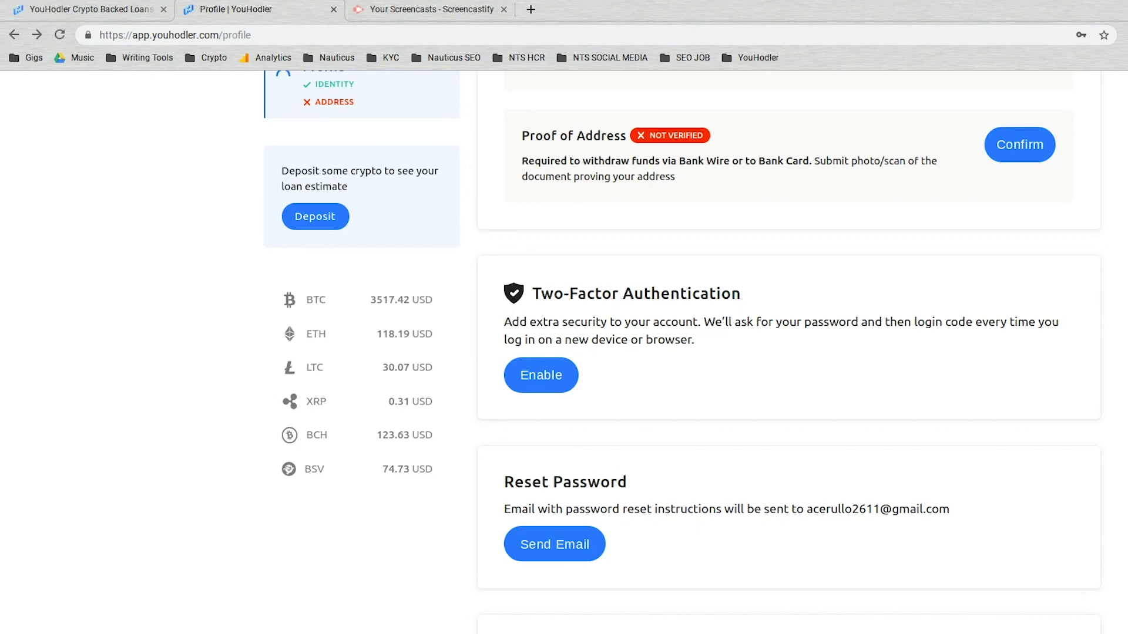
Step: Open the two-factor authentication setup, then back out to Profile without enabling it
{"action": "left_click", "coordinate": [558, 379]}
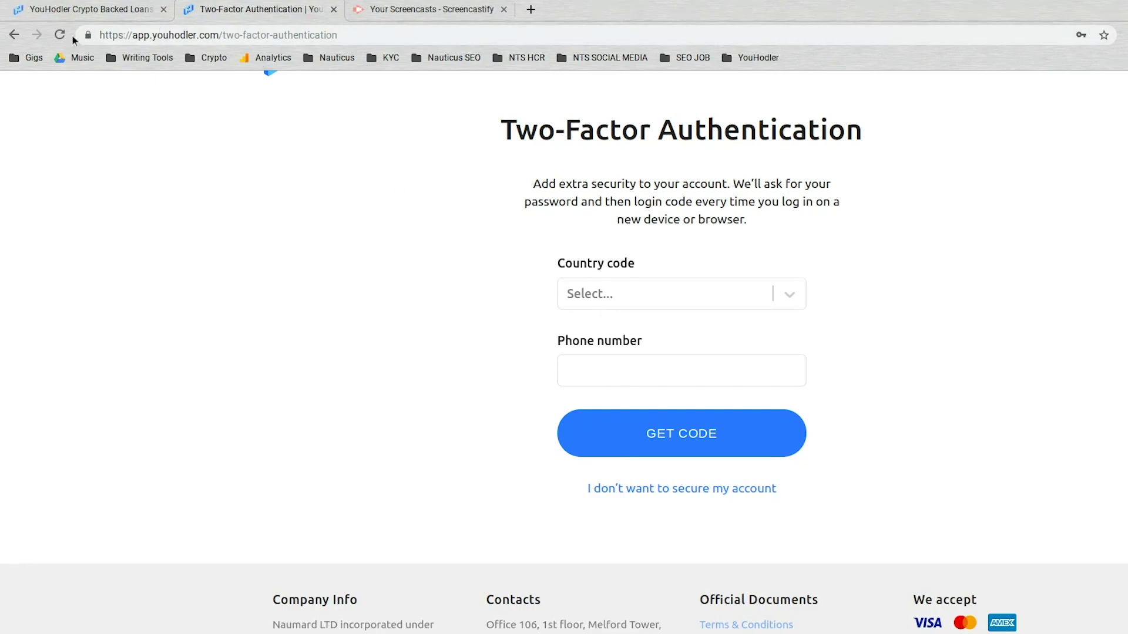
{"action": "left_click", "coordinate": [14, 35]}
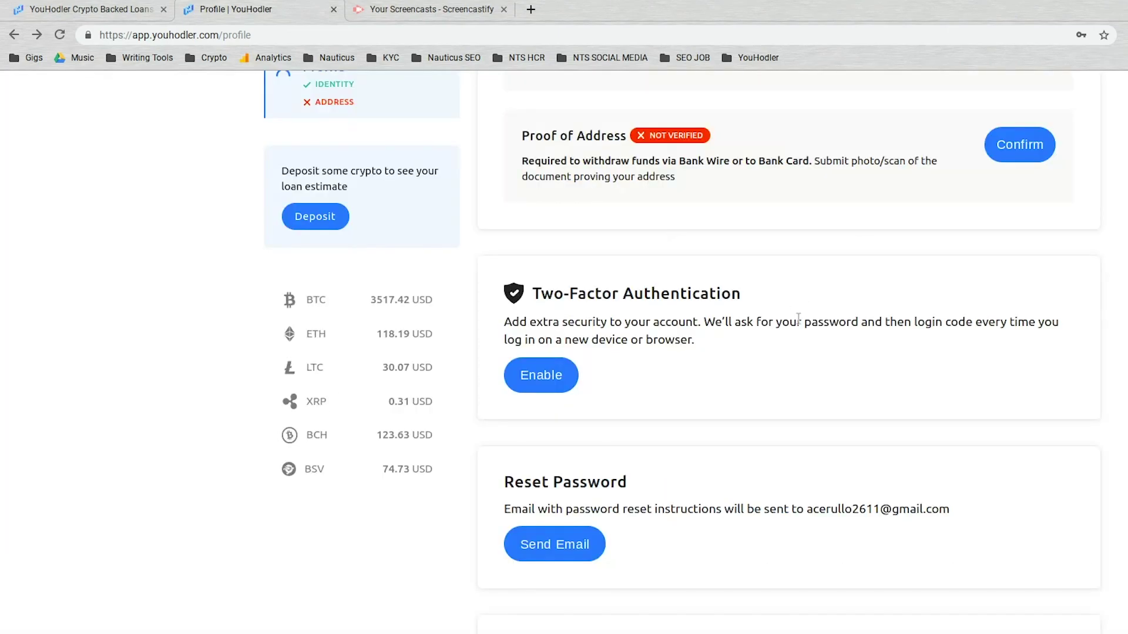
{"action": "scroll", "coordinate": [800, 319], "scroll_direction": "down", "scroll_amount": 3}
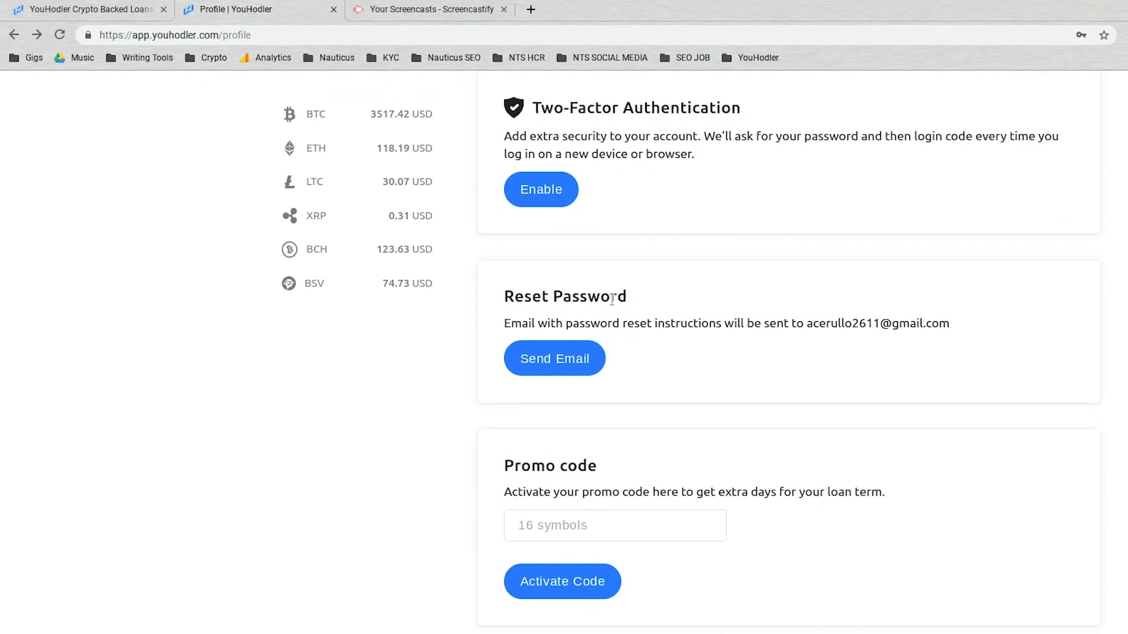
{"action": "scroll", "coordinate": [611, 300], "scroll_direction": "down", "scroll_amount": 2}
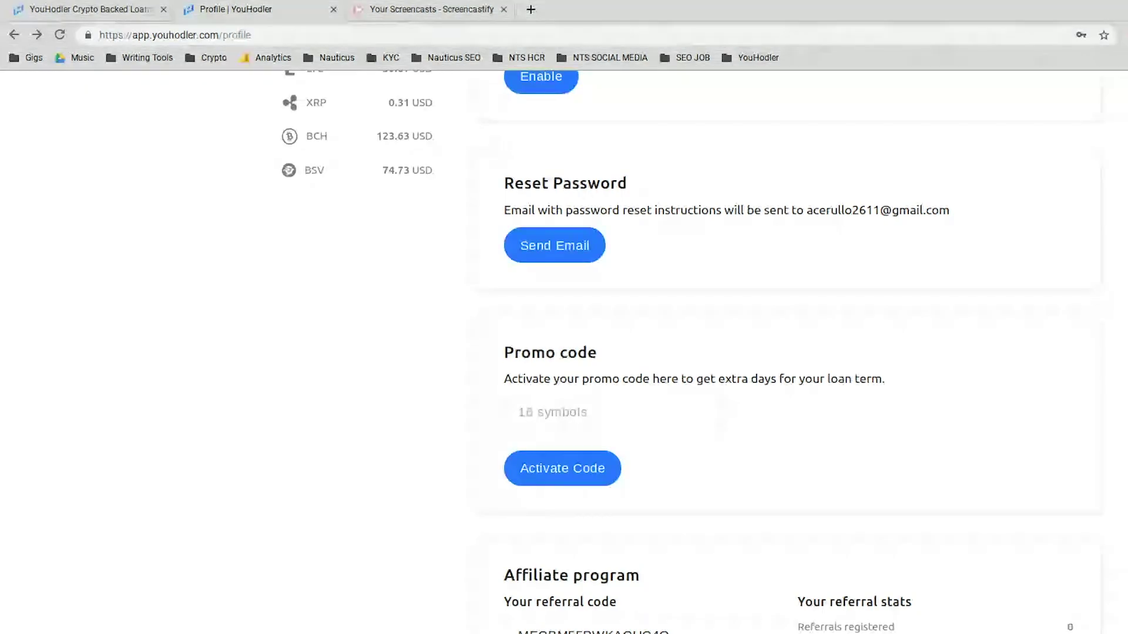
{"action": "scroll", "coordinate": [770, 423], "scroll_direction": "down", "scroll_amount": 3}
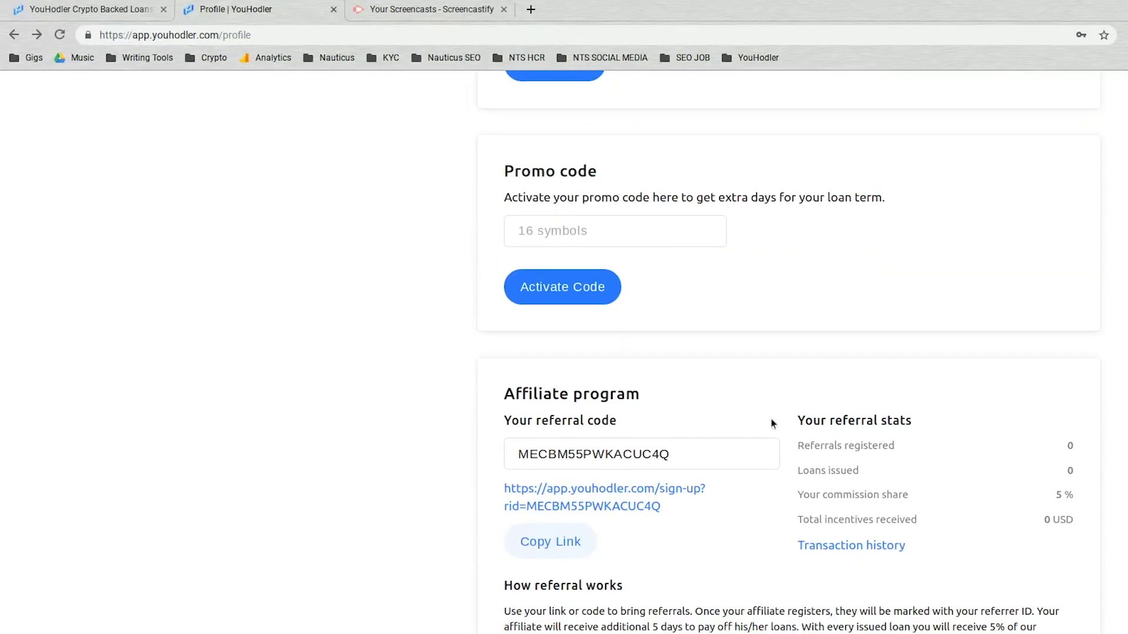
{"action": "scroll", "coordinate": [496, 443], "scroll_direction": "down", "scroll_amount": 1}
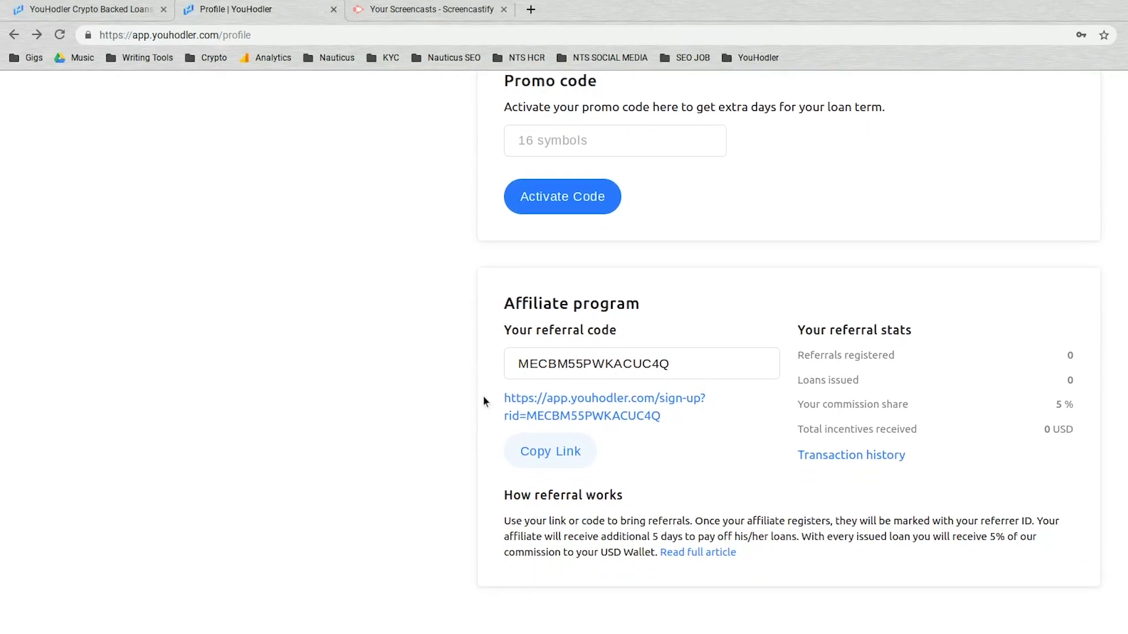
{"action": "scroll", "coordinate": [544, 498], "scroll_direction": "down", "scroll_amount": 1}
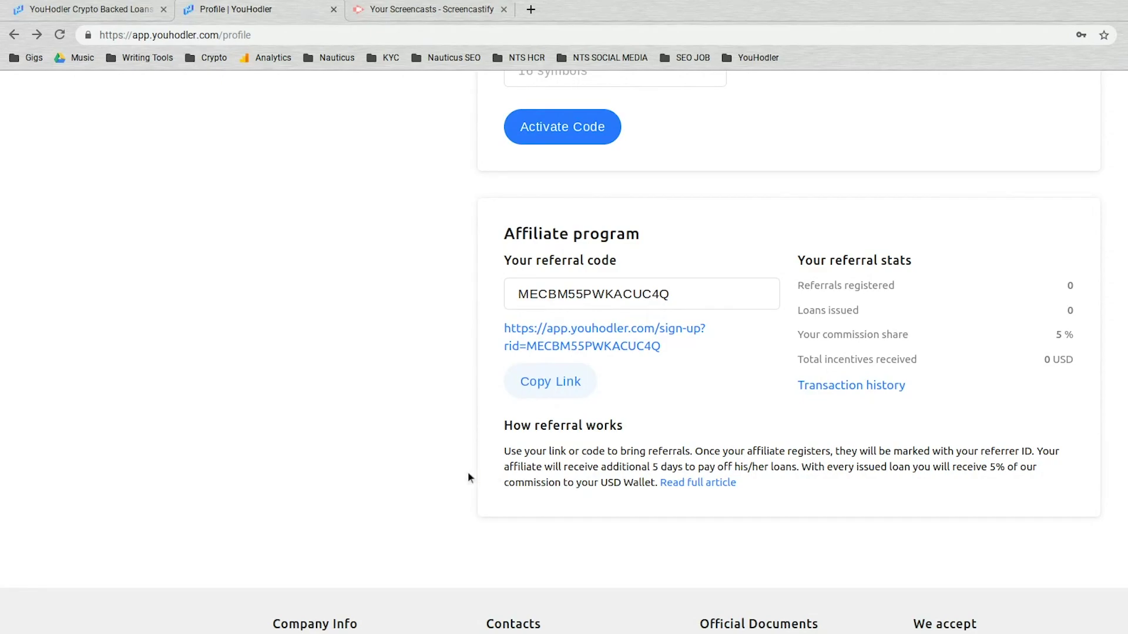
{"action": "scroll", "coordinate": [452, 475], "scroll_direction": "down", "scroll_amount": 1}
{"action": "scroll", "coordinate": [447, 476], "scroll_direction": "up", "scroll_amount": 8}
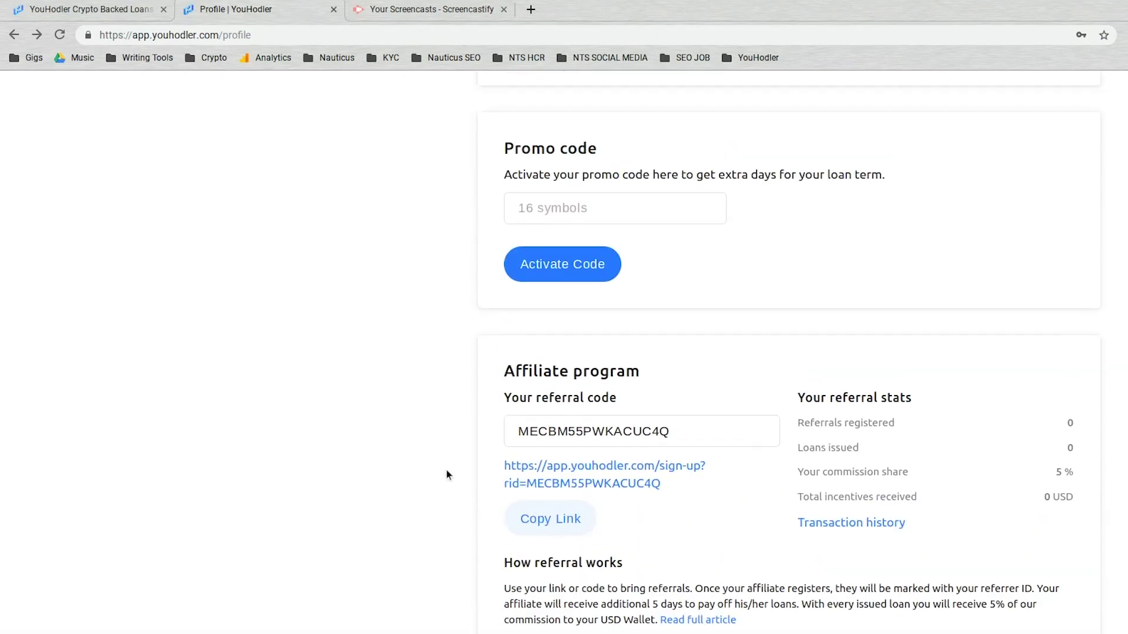
{"action": "scroll", "coordinate": [456, 480], "scroll_direction": "up", "scroll_amount": 6}
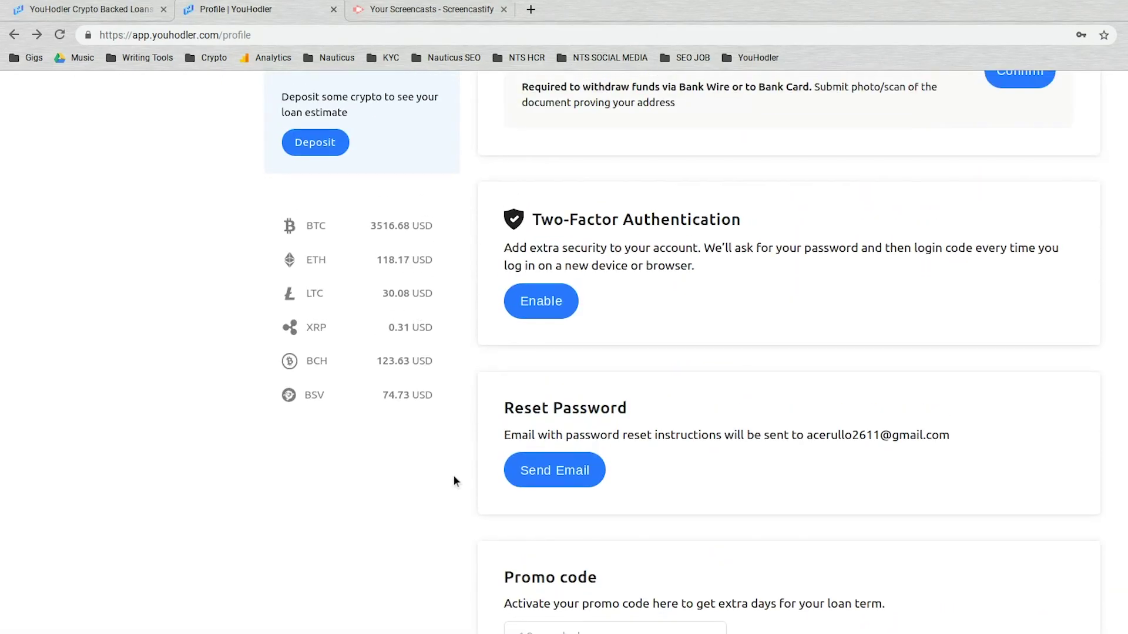
{"action": "scroll", "coordinate": [467, 488], "scroll_direction": "up", "scroll_amount": 2}
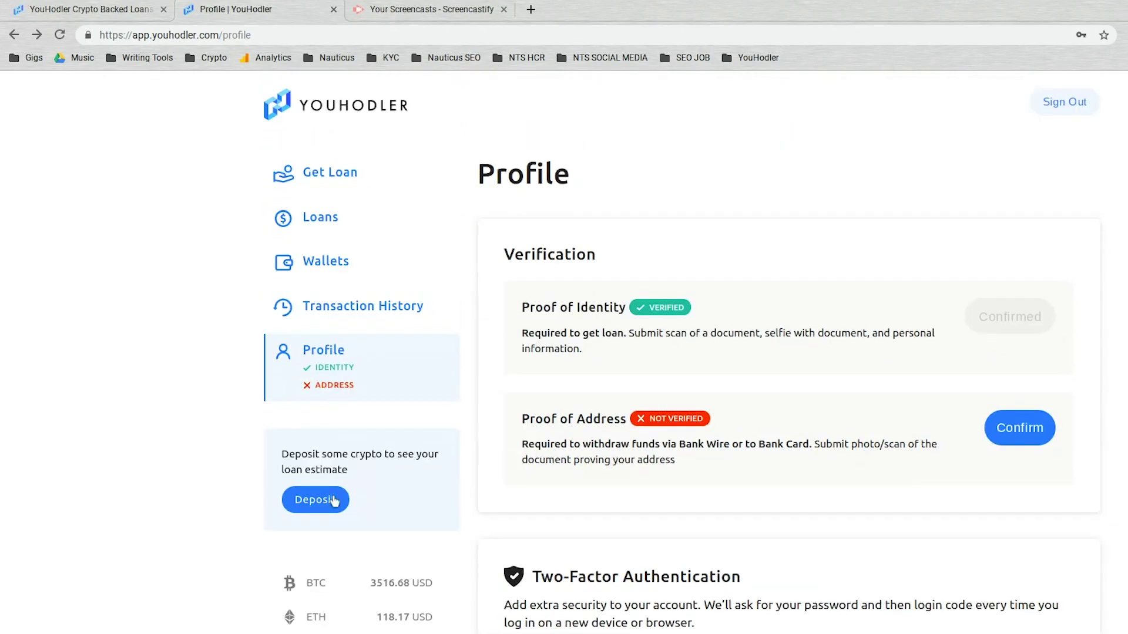